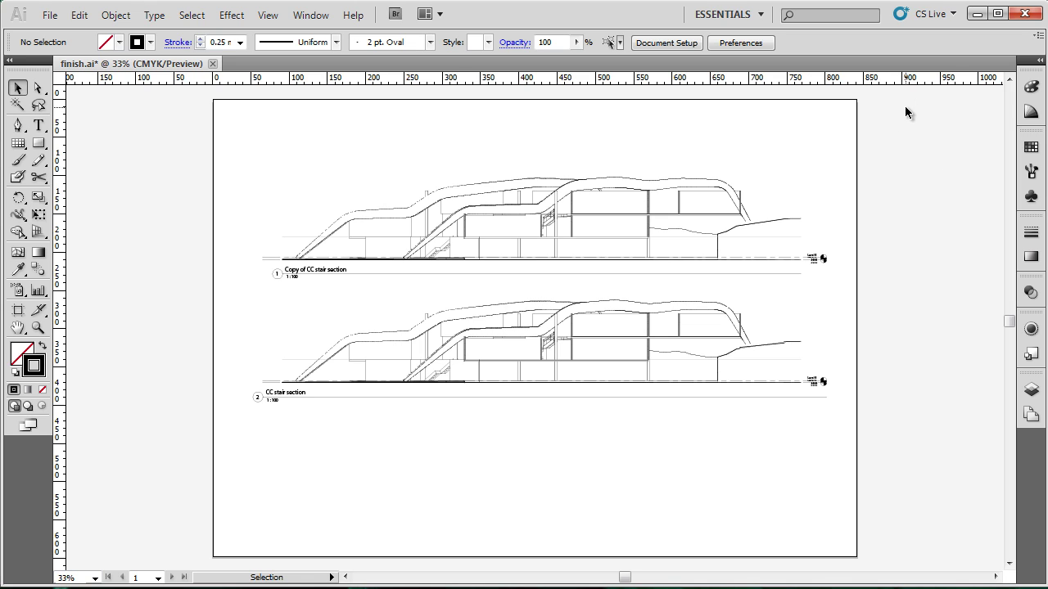
# Switch to Direct Selection, toggle the rulers off and back on, then return to the Selection tool
pyautogui.press('a')
pyautogui.hotkey('ctrl', 'r')
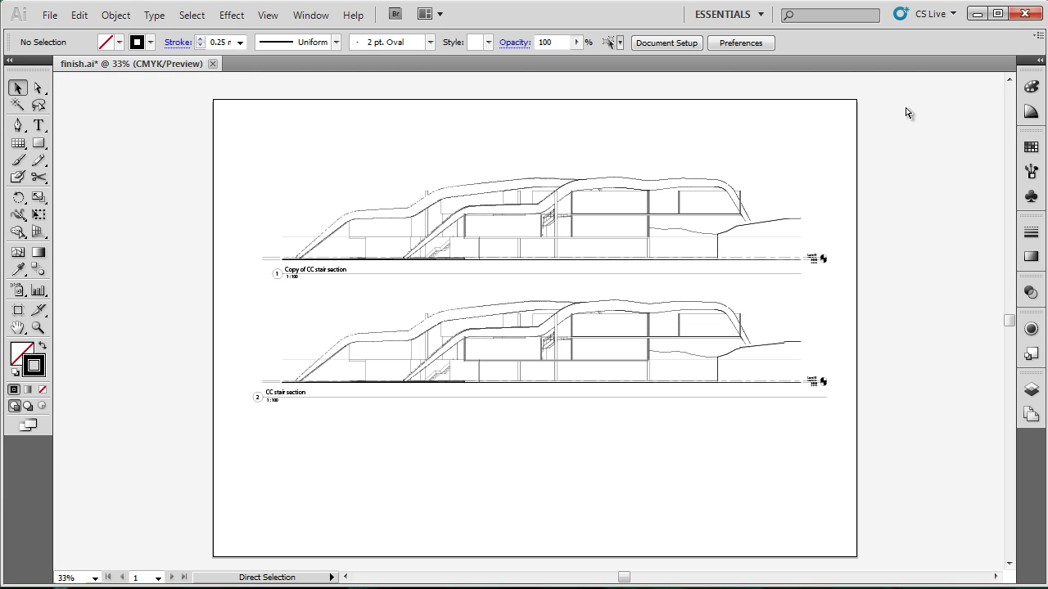
pyautogui.hotkey('ctrl', 'r')
pyautogui.hotkey('ctrl', 'r')
pyautogui.hotkey('ctrl', 'r')
pyautogui.press('v')
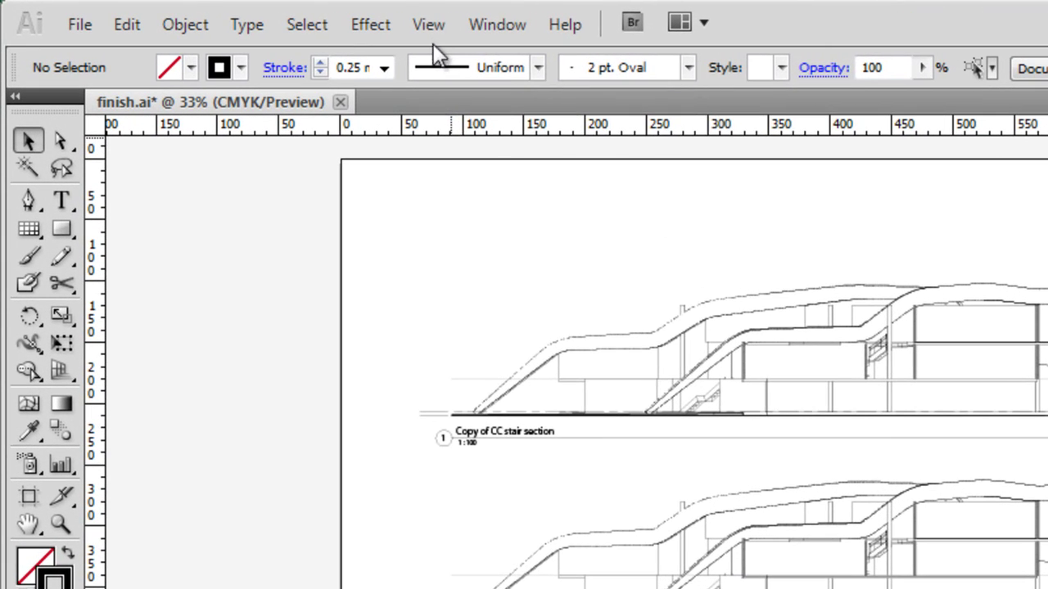
# Uncheck View > Snap to Point and turn on View > Show Grid
pyautogui.click(430, 26)
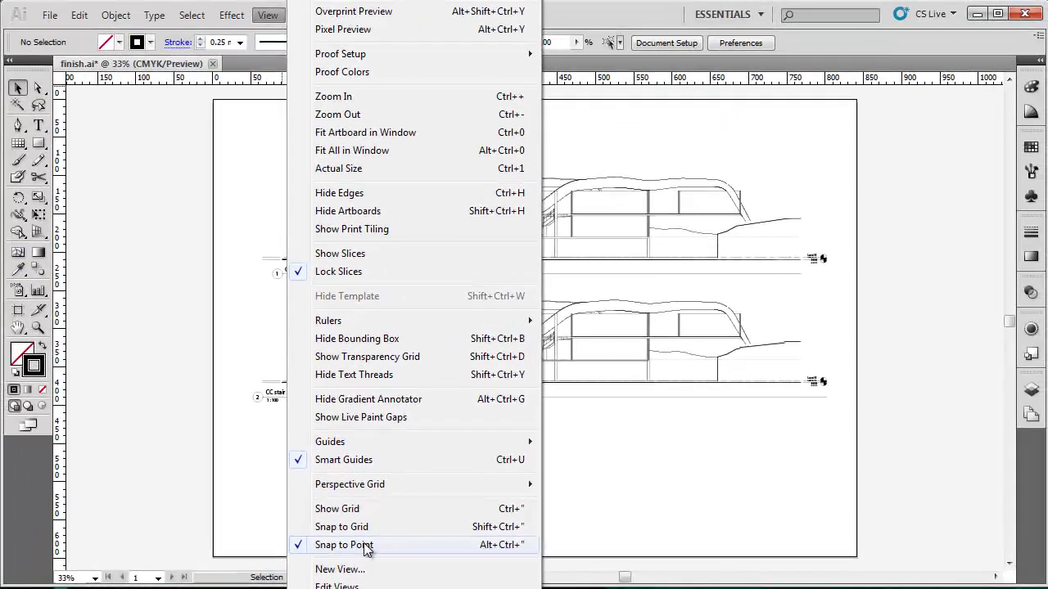
pyautogui.click(365, 547)
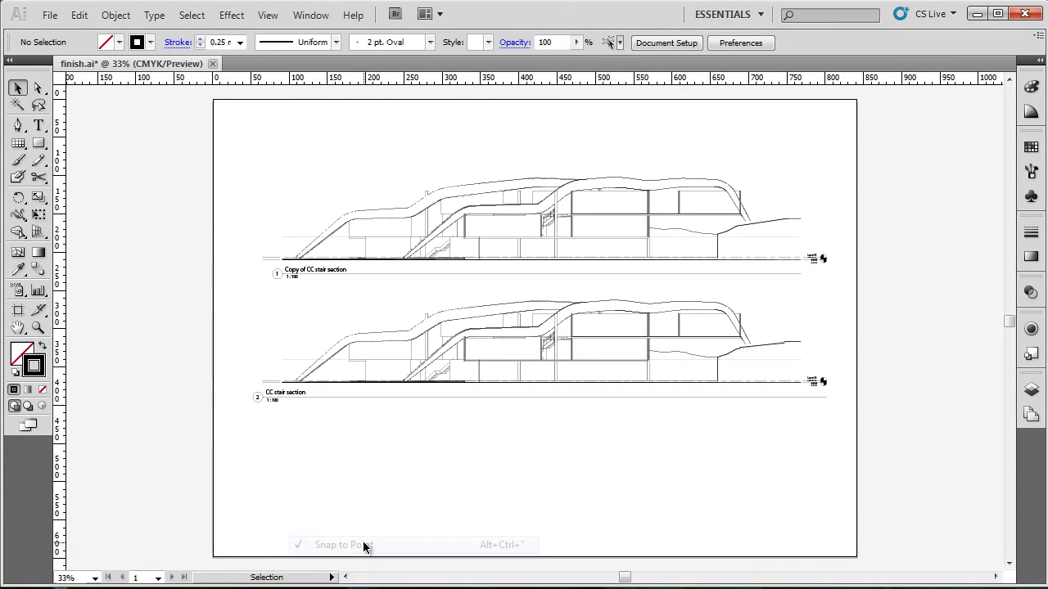
pyautogui.click(303, 17)
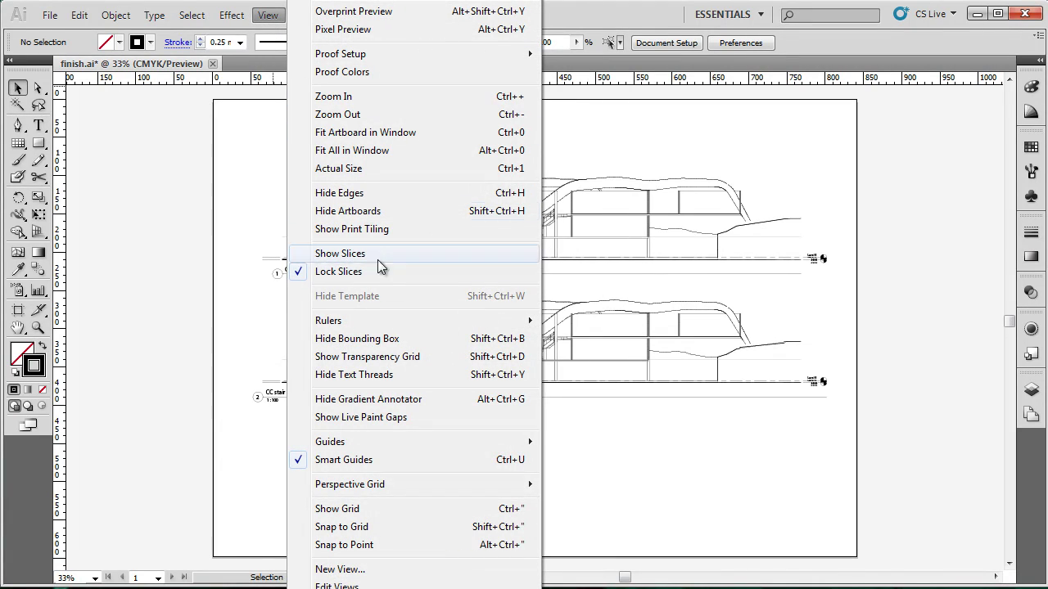
pyautogui.click(348, 513)
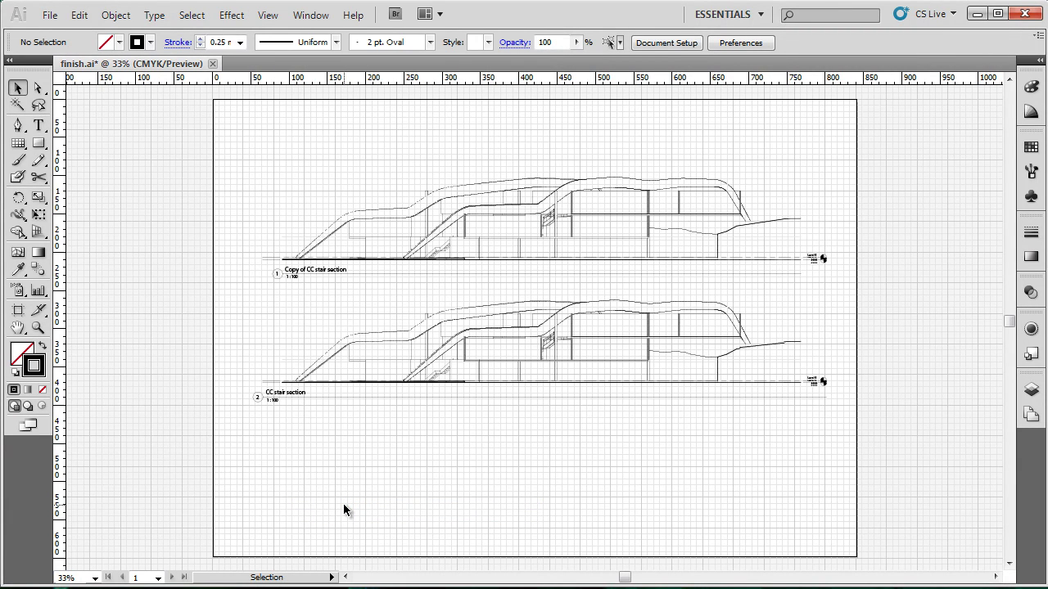
pyautogui.press('a')
pyautogui.press('v')
# Zoom into the lower stair section's landing, walls and floor slab at 300%
pyautogui.scroll(1, 478, 357)
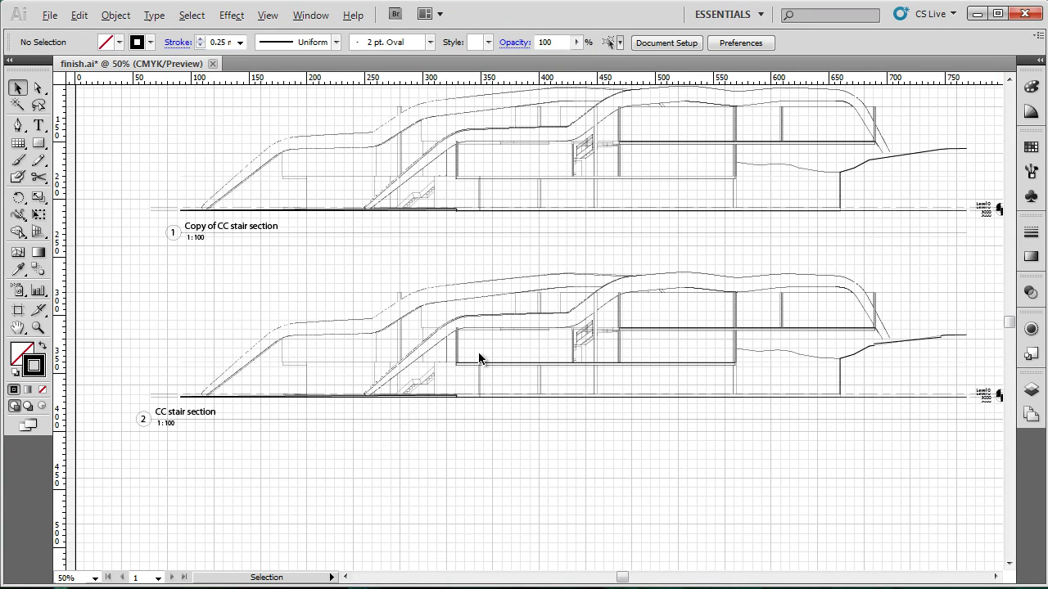
pyautogui.scroll(1, 479, 357)
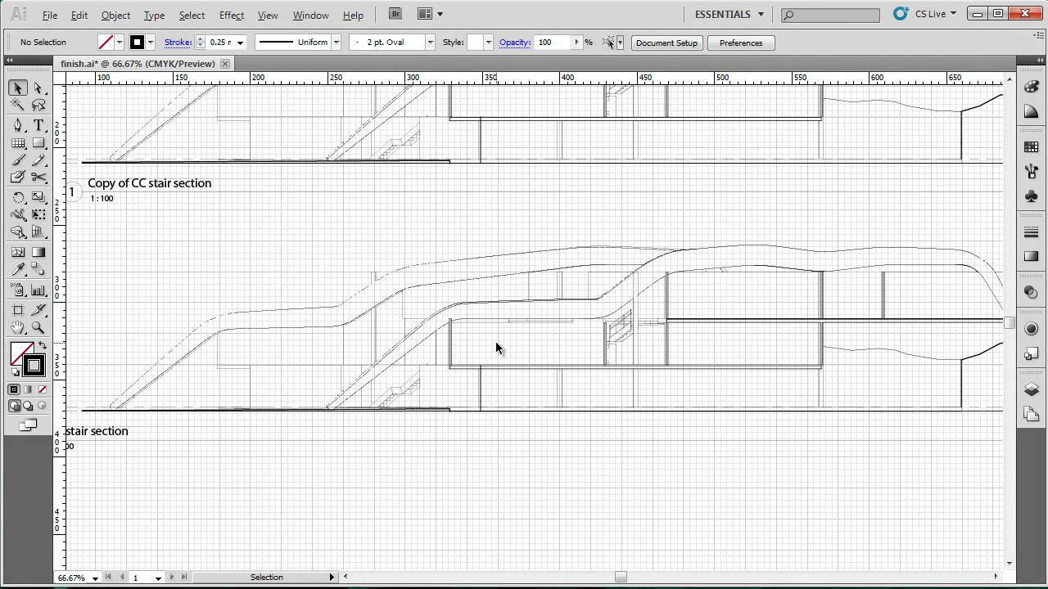
pyautogui.scroll(1, 495, 348)
pyautogui.scroll(1, 483, 347)
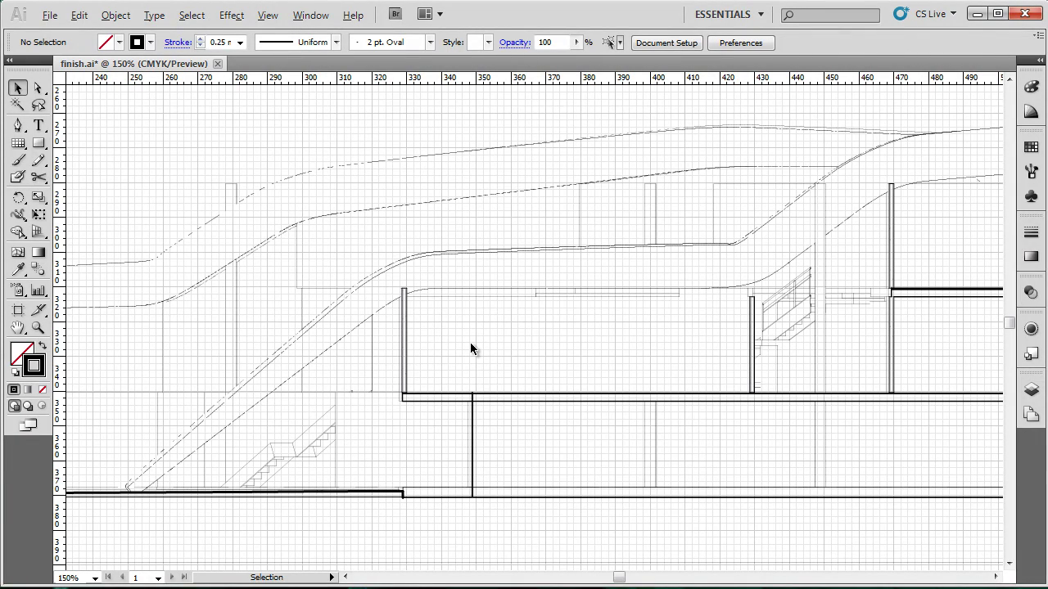
pyautogui.scroll(1, 471, 349)
pyautogui.scroll(1, 470, 349)
pyautogui.scroll(1, 471, 350)
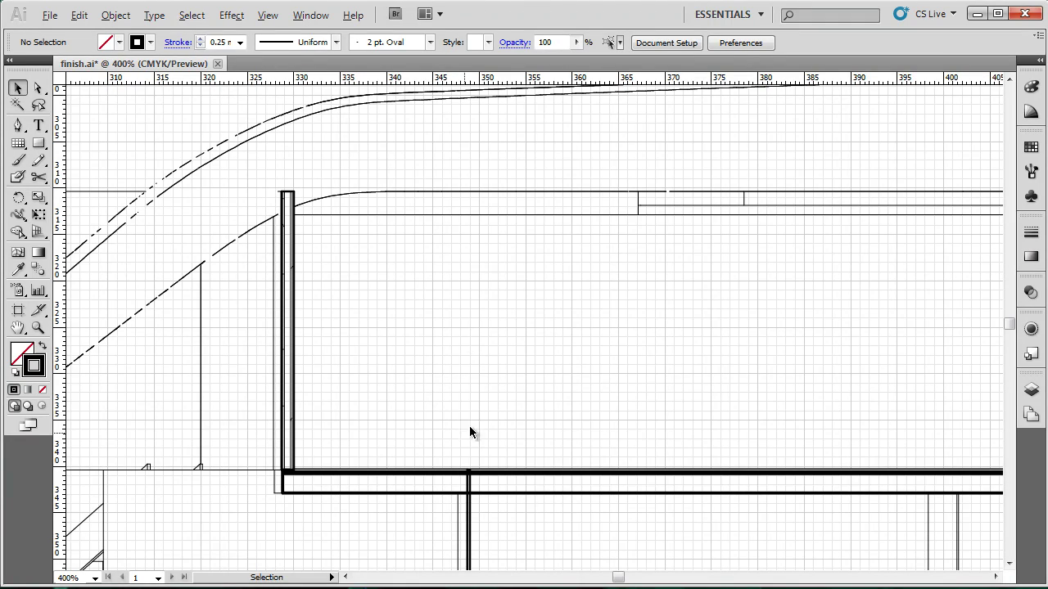
pyautogui.press('alt')
pyautogui.scroll(-1, 448, 305)
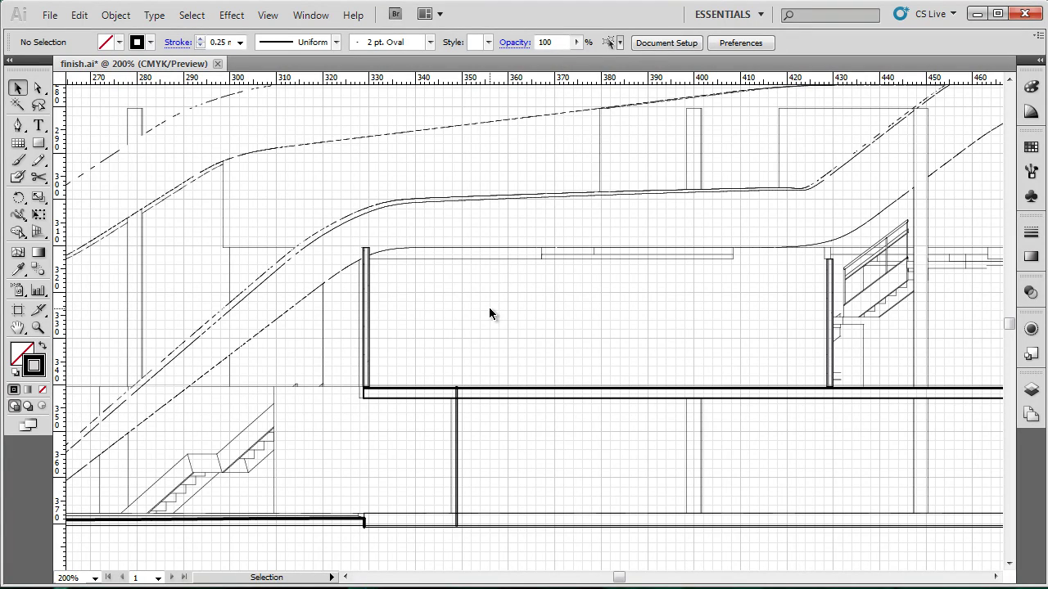
pyautogui.scroll(1, 489, 313)
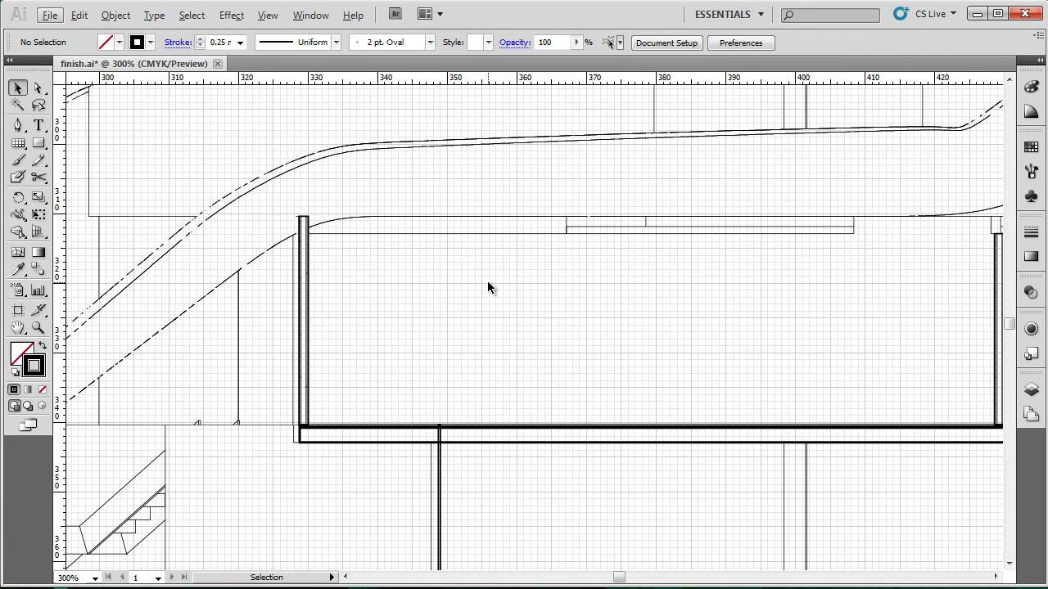
# Test the Paintbrush in the room and switch to a thinner stroke weight
pyautogui.click(18, 160)
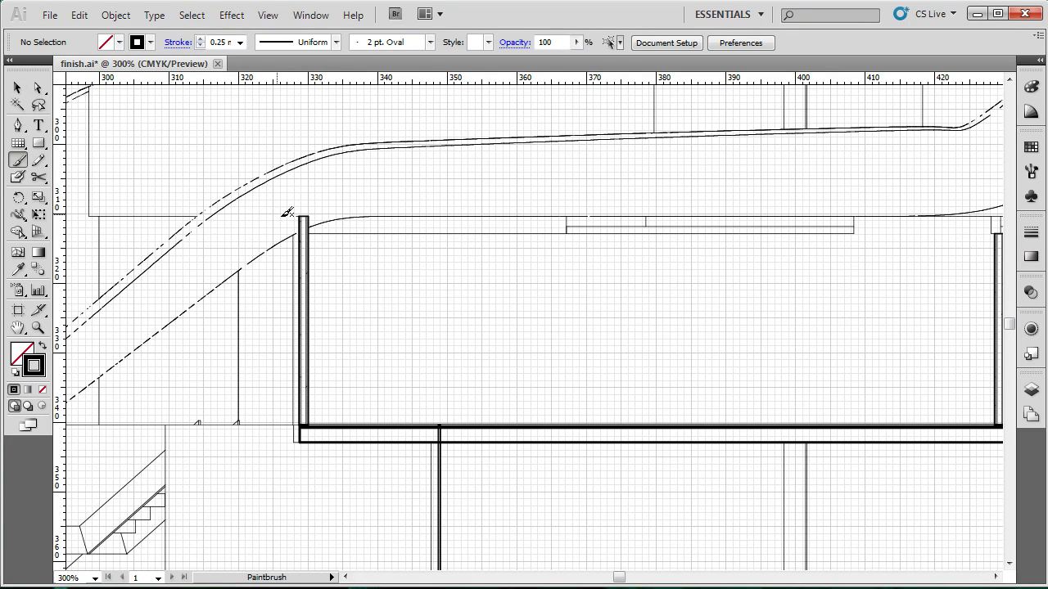
pyautogui.moveTo(506, 296); pyautogui.dragTo(585, 335)
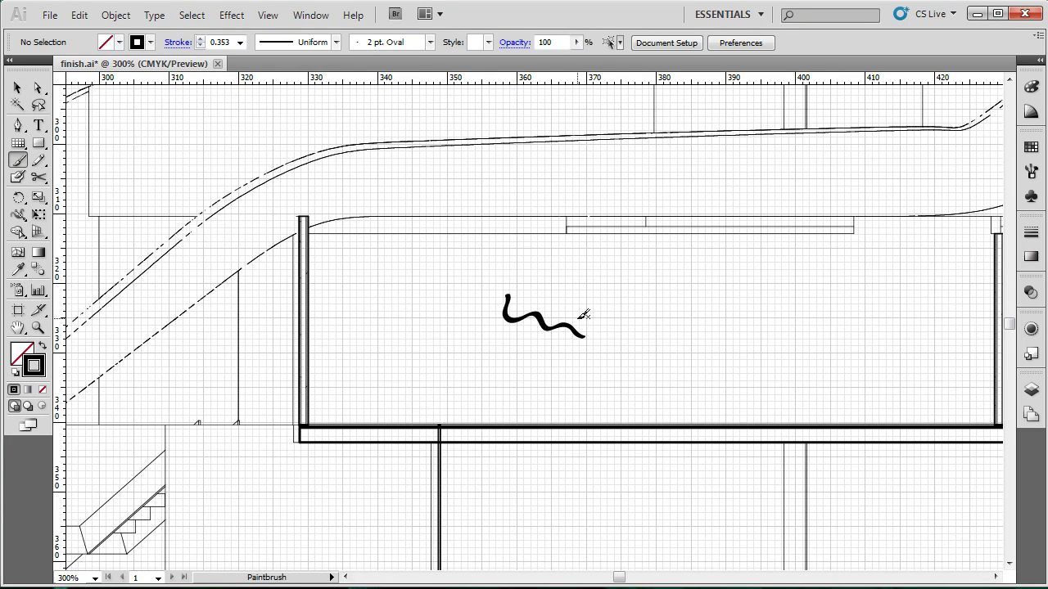
pyautogui.hotkey('ctrl', 'z')
pyautogui.click(234, 42)
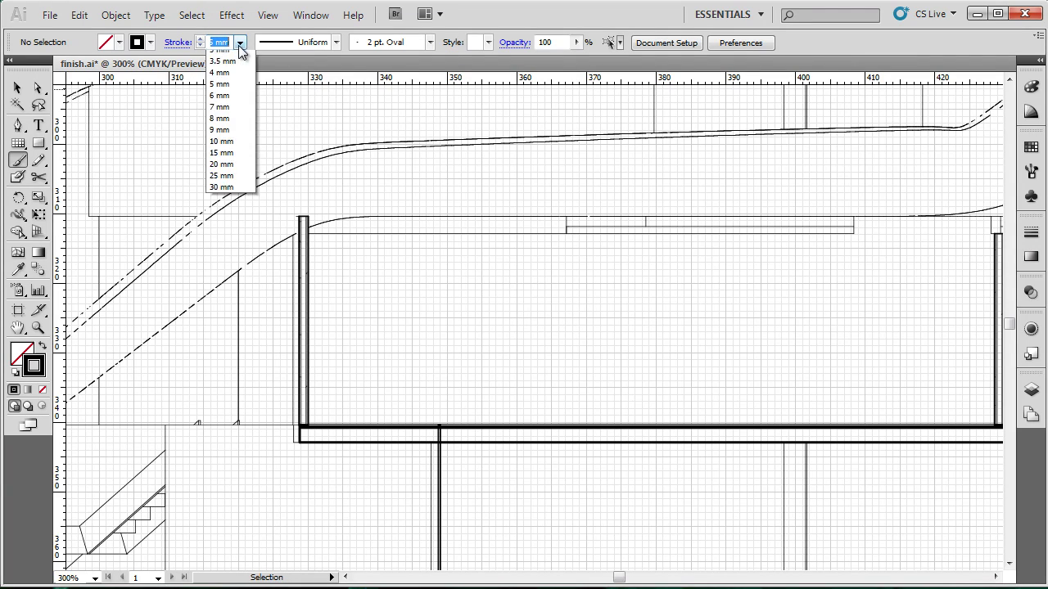
pyautogui.click(238, 52)
pyautogui.moveTo(489, 318); pyautogui.dragTo(586, 366)
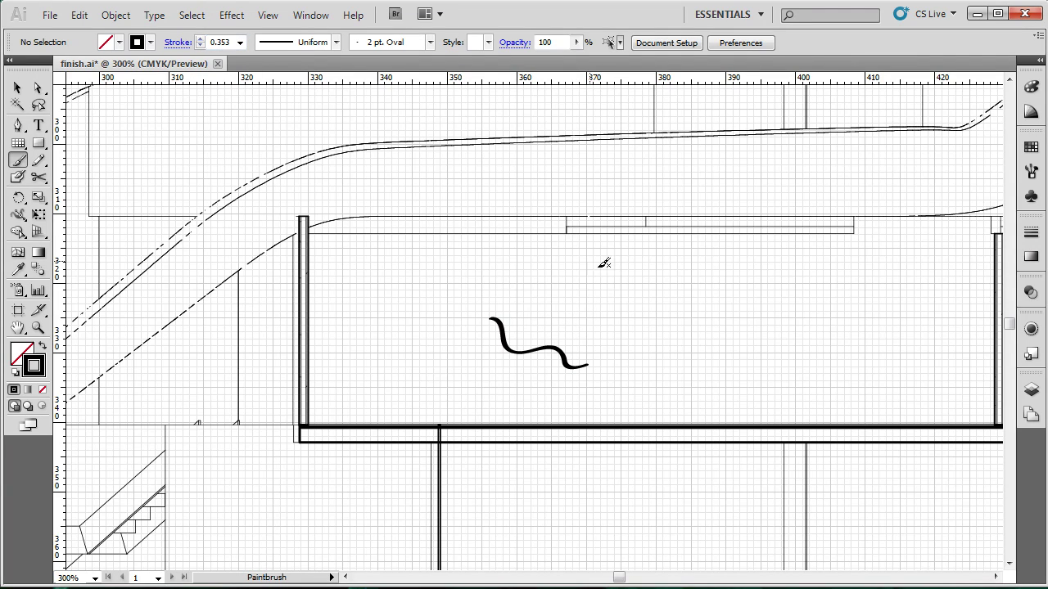
pyautogui.hotkey('ctrl', 'z')
# With the Basic brush, draw a figure outline standing on the floor line
pyautogui.click(430, 42)
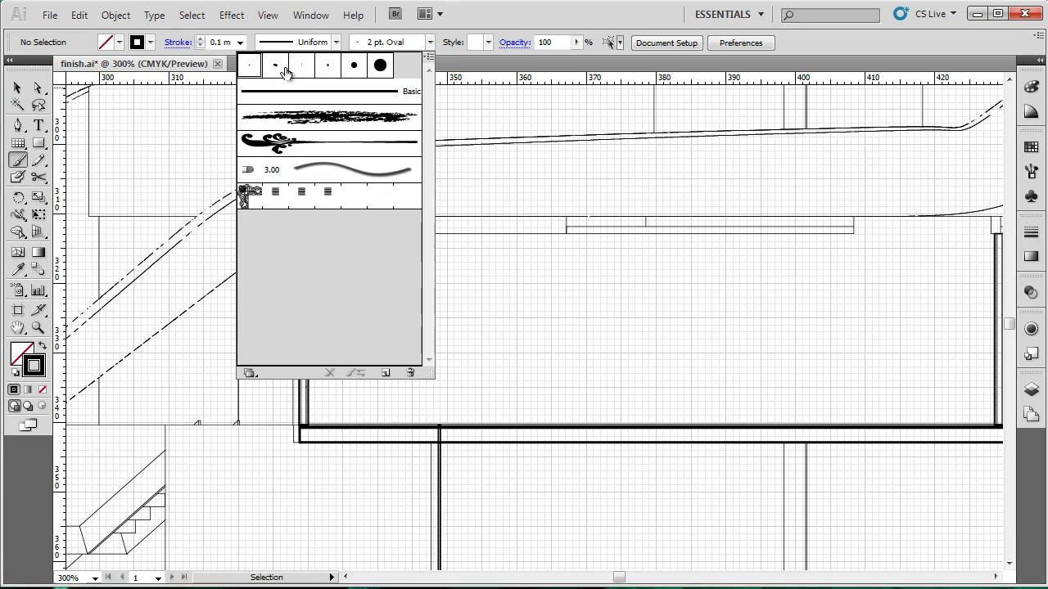
pyautogui.click(340, 93)
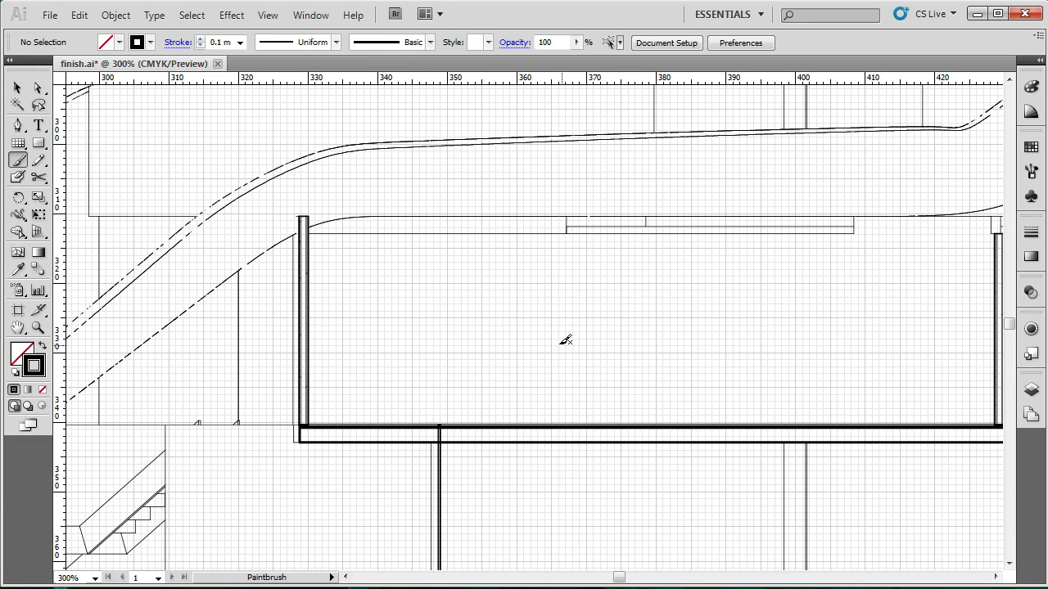
pyautogui.moveTo(547, 287); pyautogui.dragTo(587, 315)
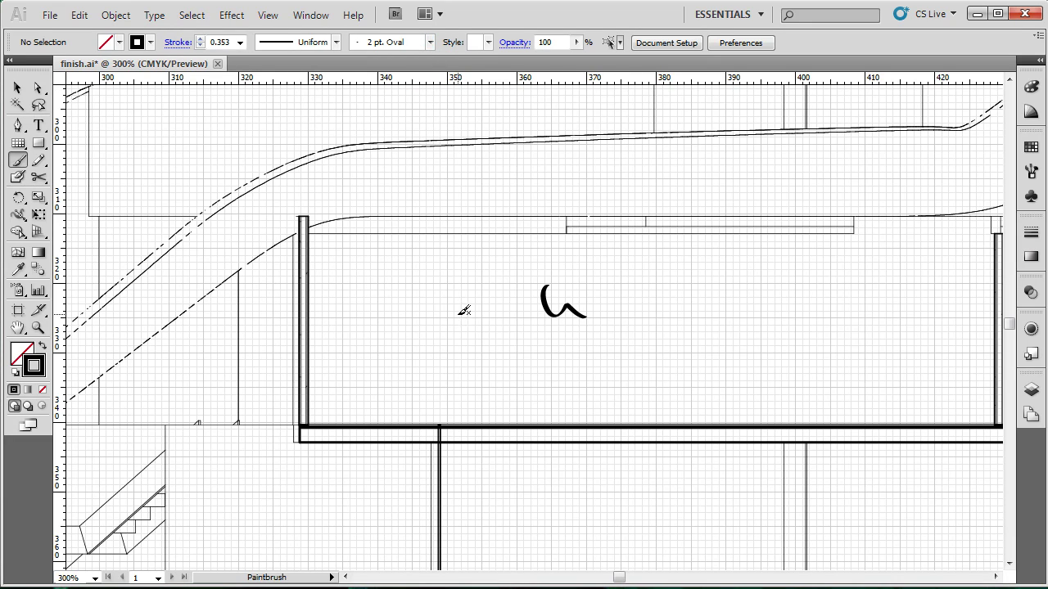
pyautogui.hotkey('ctrl', 'z')
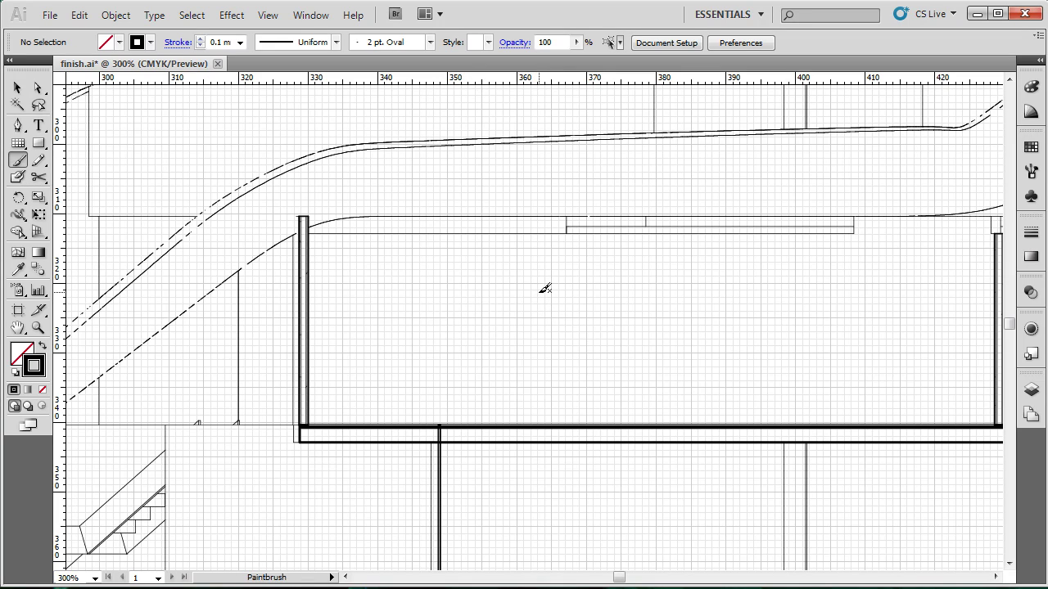
pyautogui.moveTo(542, 289)
pyautogui.mouseDown()
pyautogui.moveTo(535, 421)
pyautogui.moveTo(563, 423)
pyautogui.moveTo(565, 362)
pyautogui.moveTo(536, 292)
pyautogui.moveTo(503, 381)
pyautogui.moveTo(507, 424)
pyautogui.moveTo(528, 422)
pyautogui.moveTo(514, 313)
pyautogui.mouseUp()
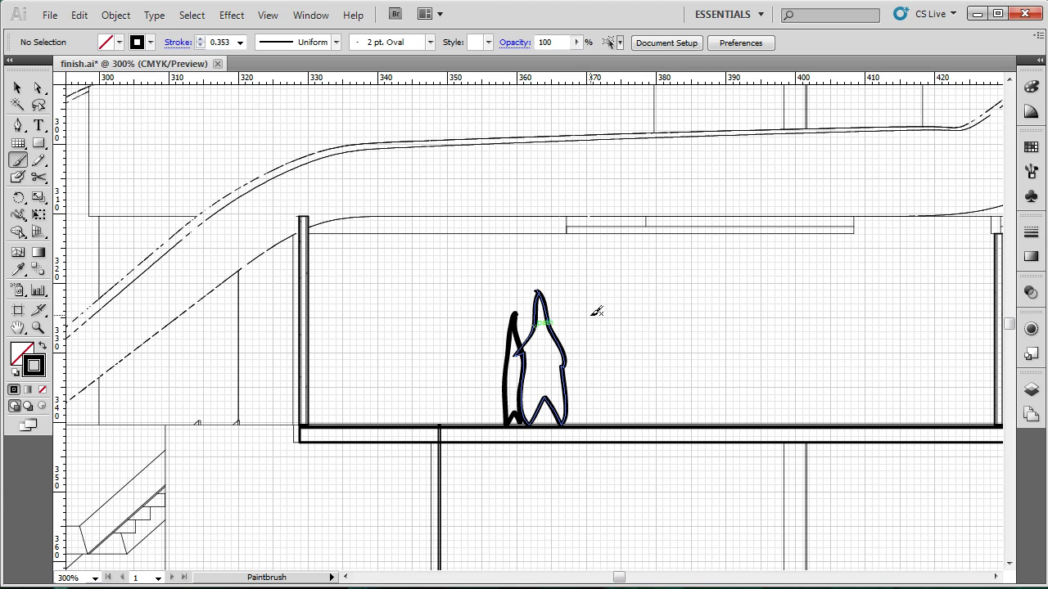
pyautogui.moveTo(591, 313)
pyautogui.mouseDown()
pyautogui.moveTo(596, 422)
pyautogui.moveTo(620, 397)
pyautogui.moveTo(628, 360)
pyautogui.moveTo(590, 304)
pyautogui.mouseUp()
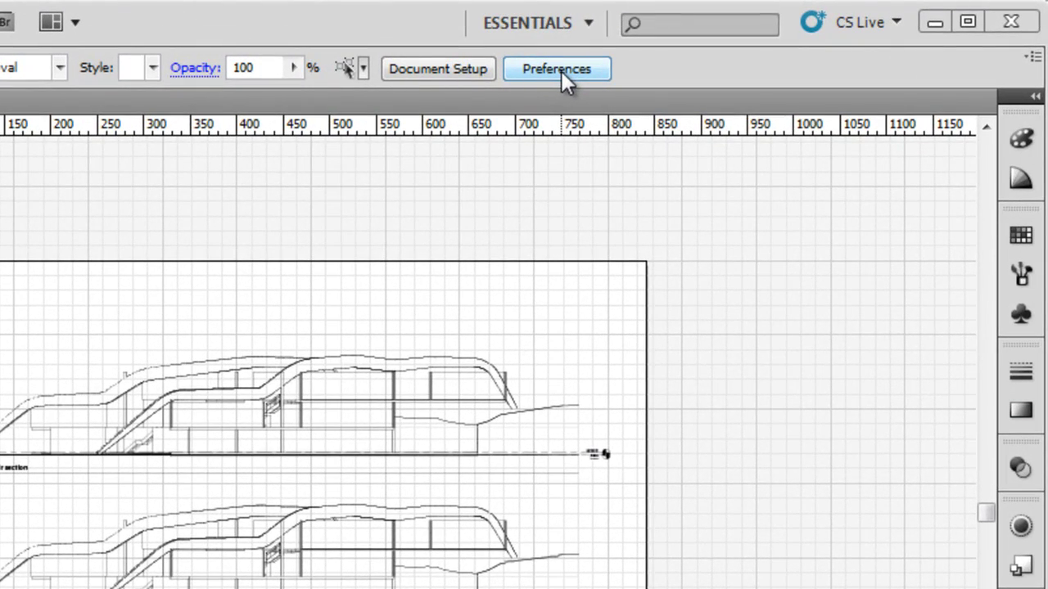
# In Guides & Grid preferences, keep solid guides and set gridlines every 5 mm with 5 subdivisions
pyautogui.click(562, 71)
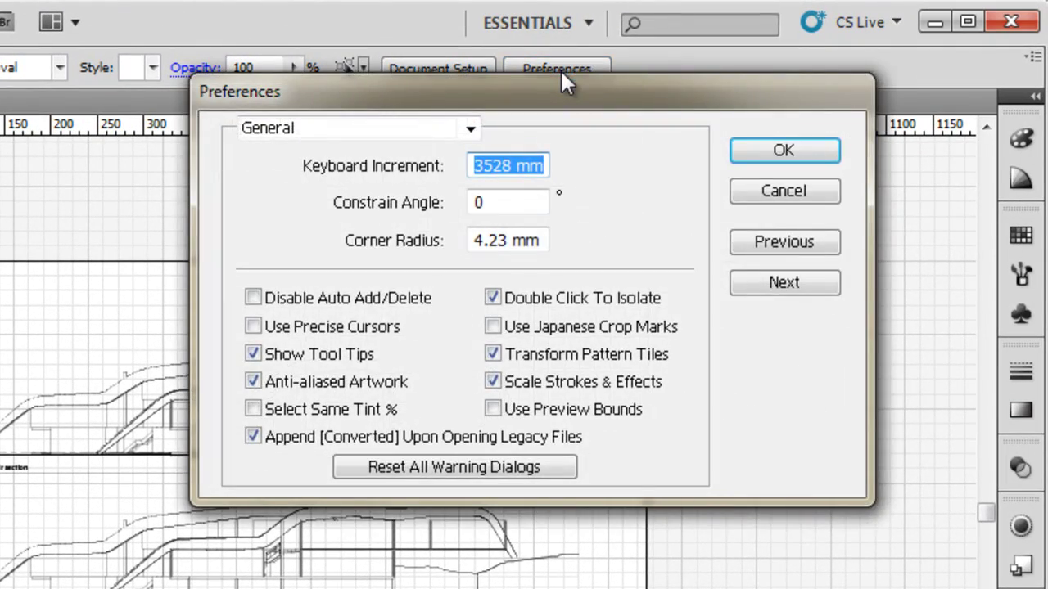
pyautogui.click(471, 128)
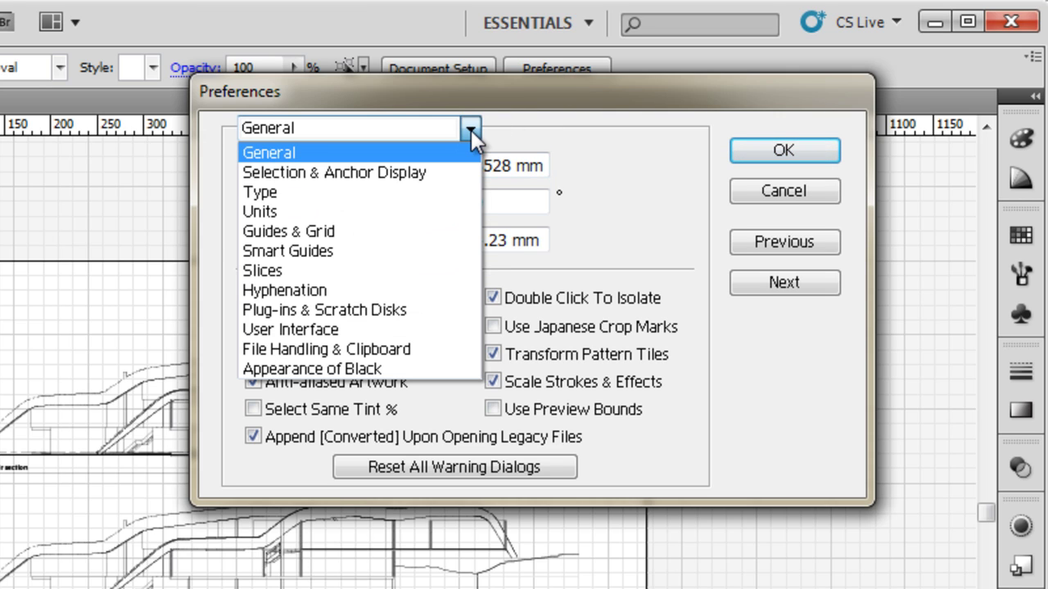
pyautogui.click(443, 236)
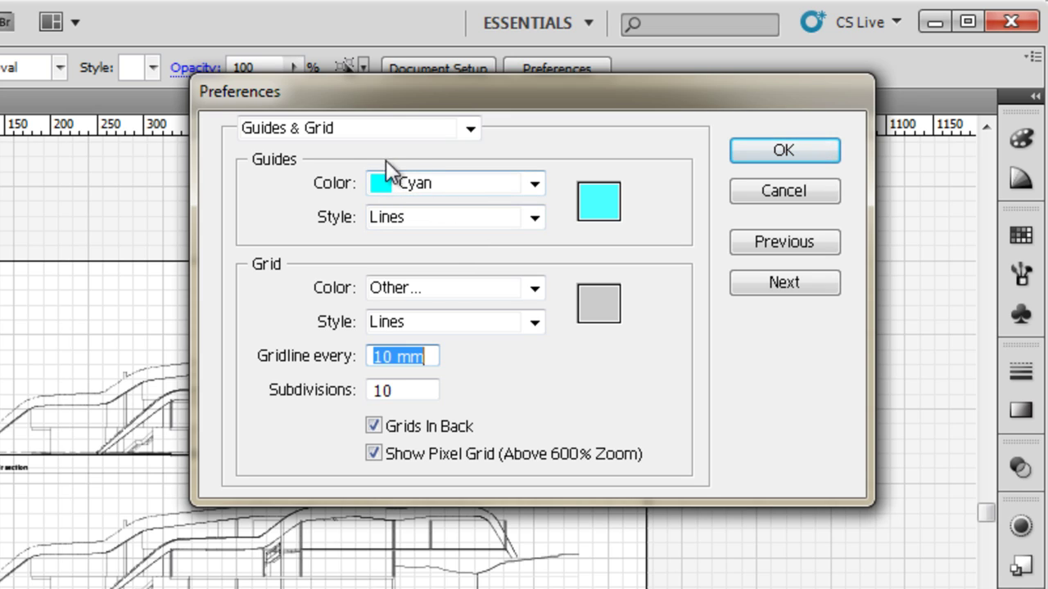
pyautogui.click(433, 219)
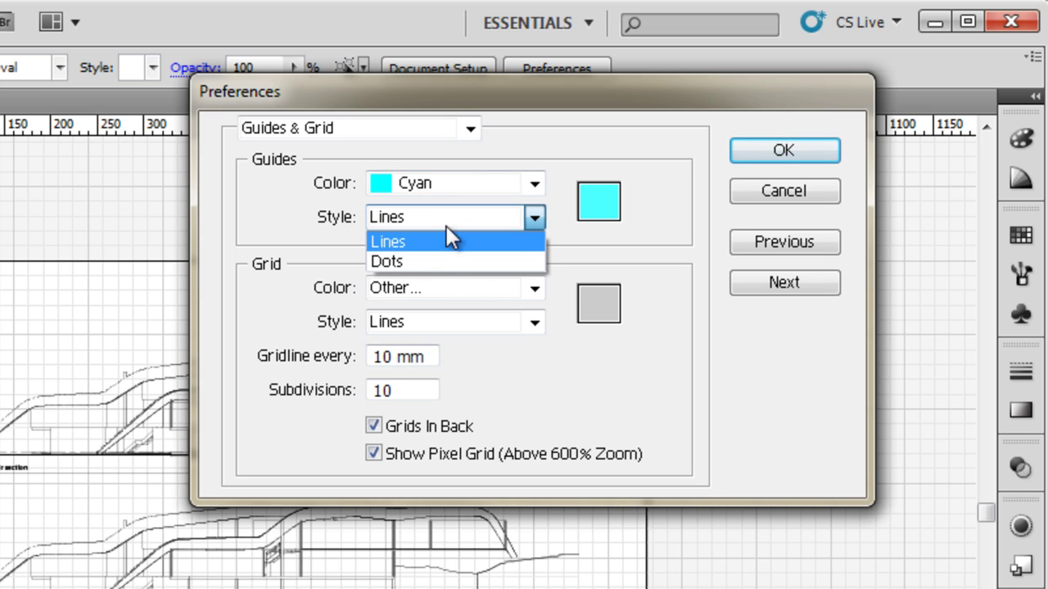
pyautogui.click(402, 241)
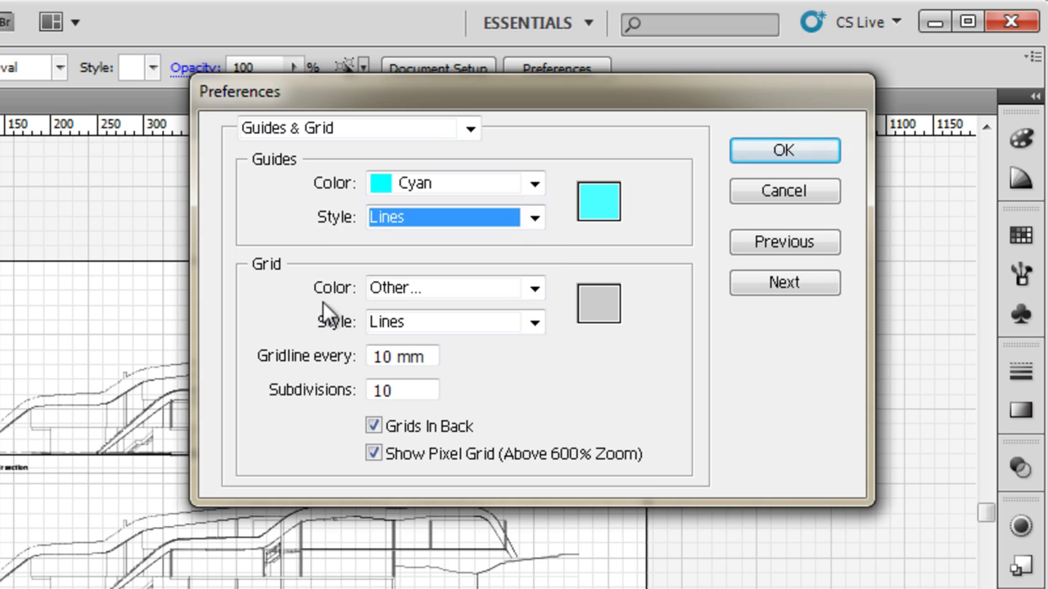
pyautogui.click(392, 358)
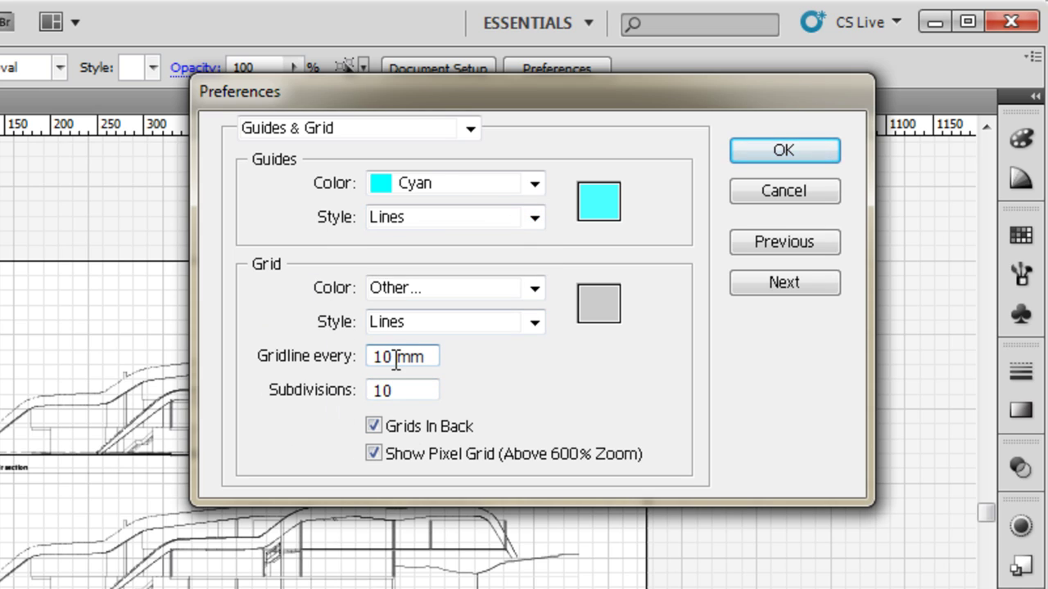
pyautogui.doubleClick(396, 360)
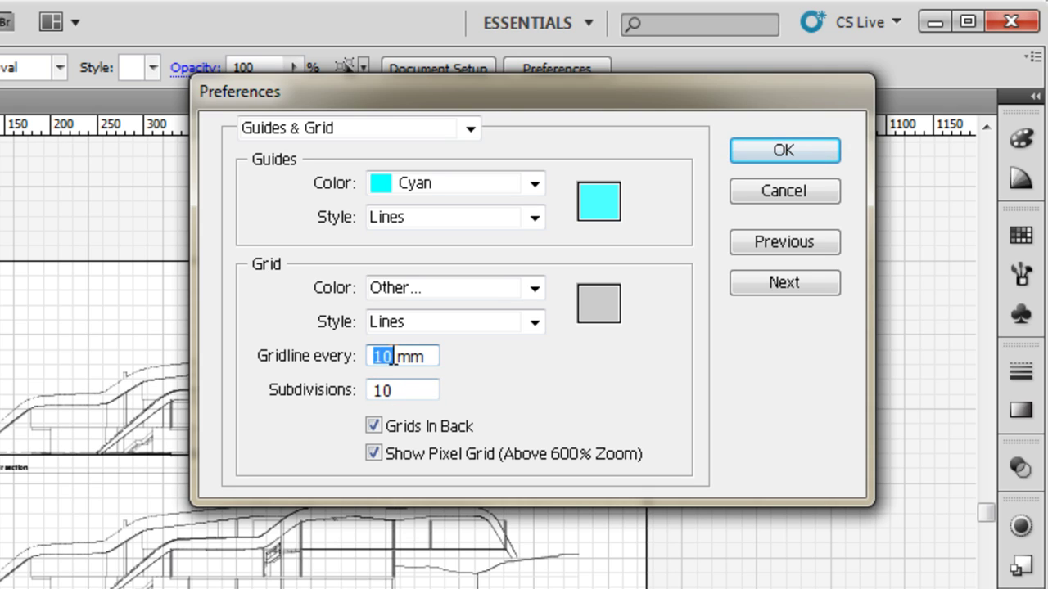
pyautogui.write('5')
pyautogui.click(394, 393)
pyautogui.moveTo(396, 393); pyautogui.dragTo(371, 393)
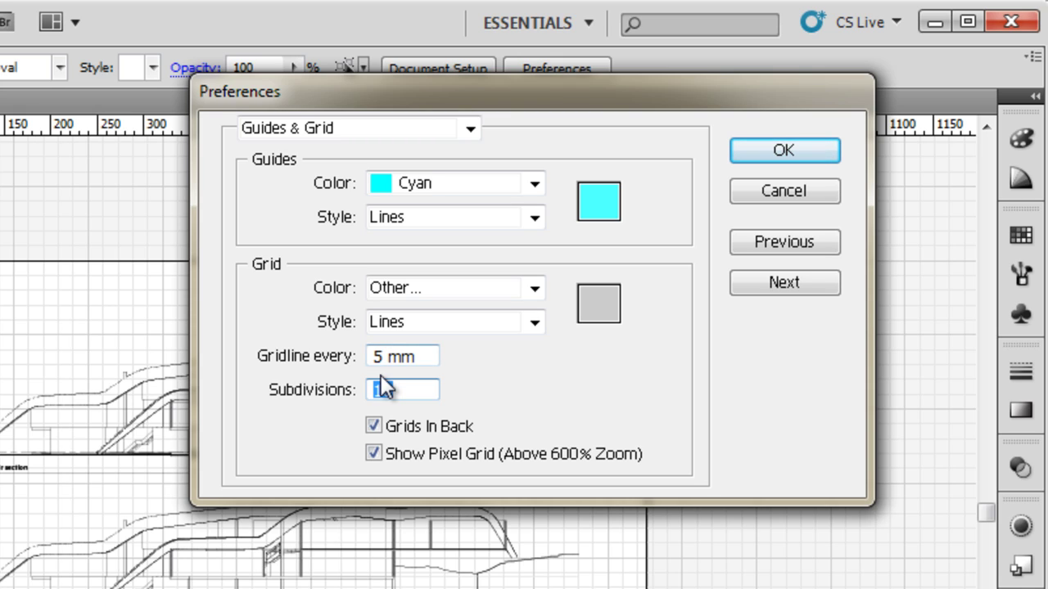
pyautogui.write('5')
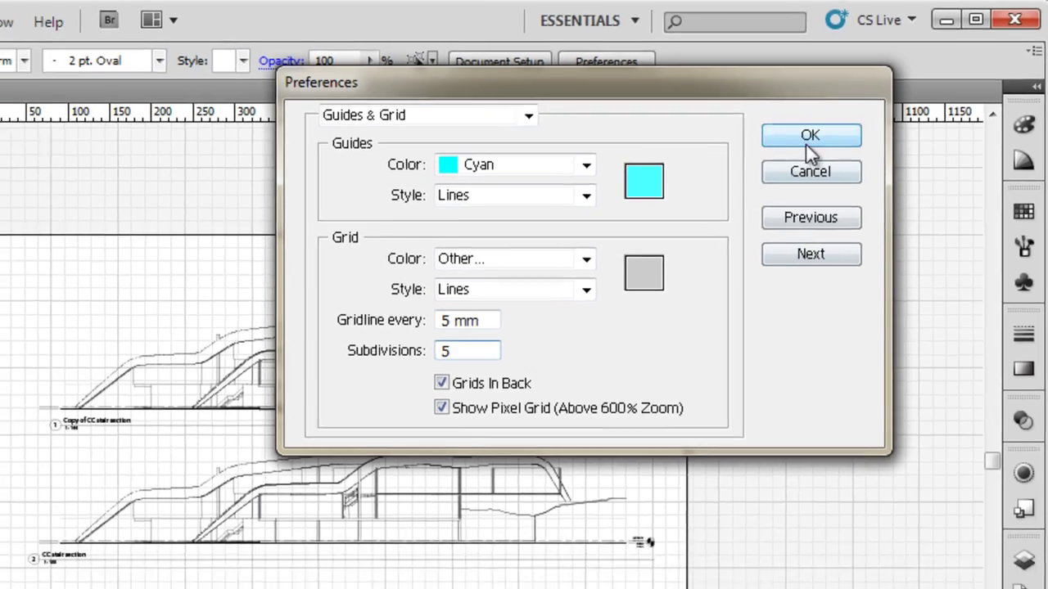
pyautogui.click(815, 143)
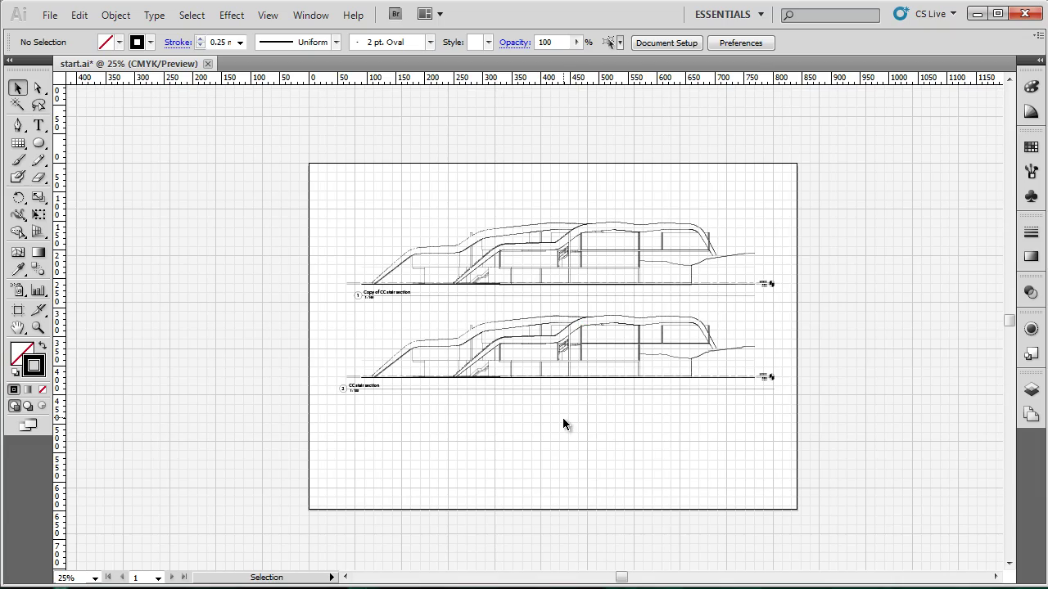
# Zoom from 25% to 400% onto the upper floor's wall, slab and roofline
pyautogui.scroll(2, 595, 341)
pyautogui.scroll(2, 604, 329)
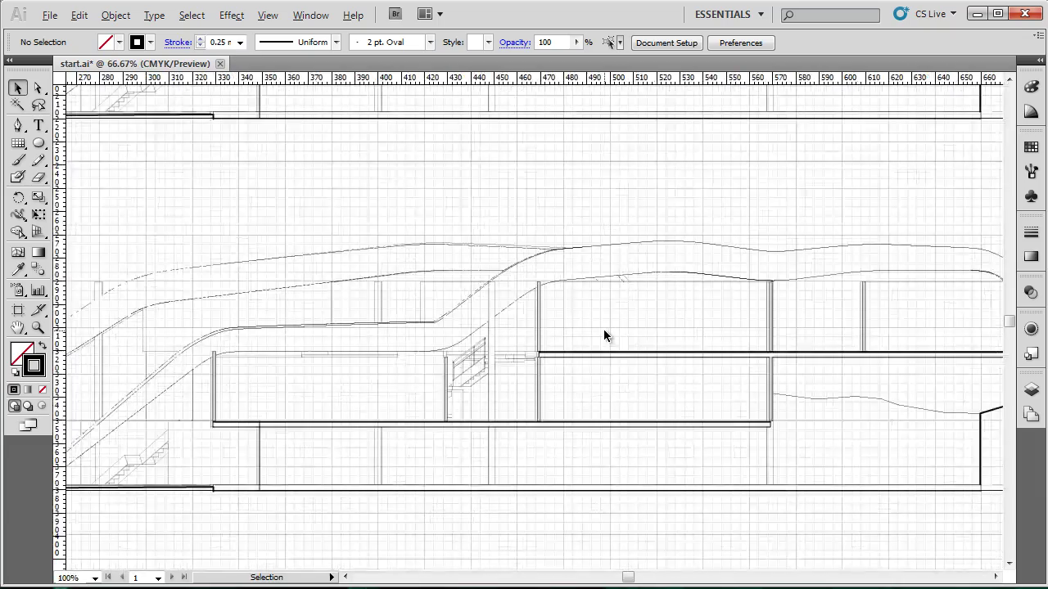
pyautogui.scroll(2, 603, 329)
pyautogui.scroll(2, 603, 329)
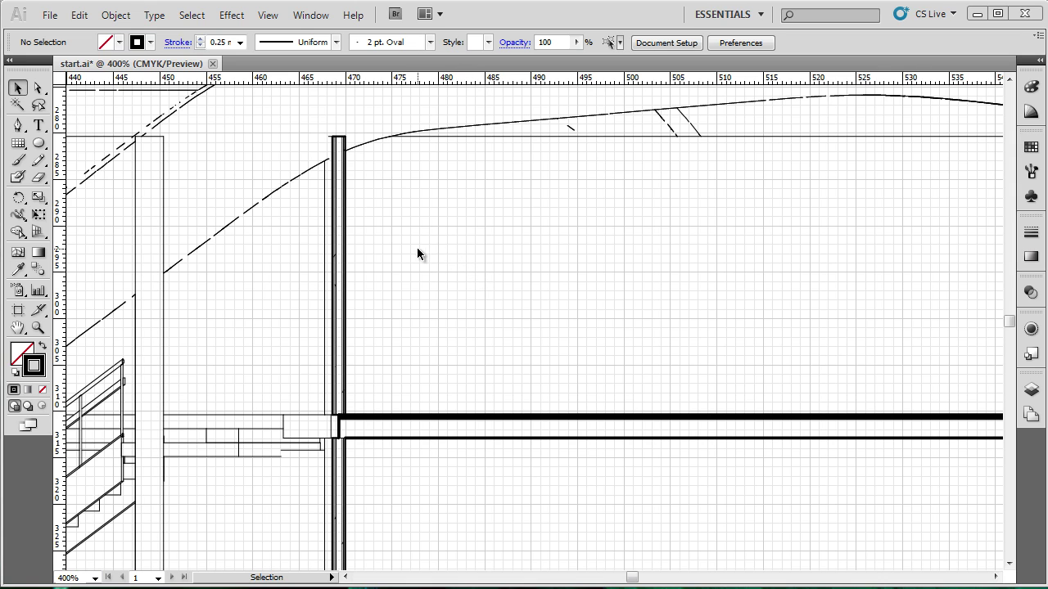
# Select the Rectangle Tool and enable View > Snap to Grid
pyautogui.click(18, 143)
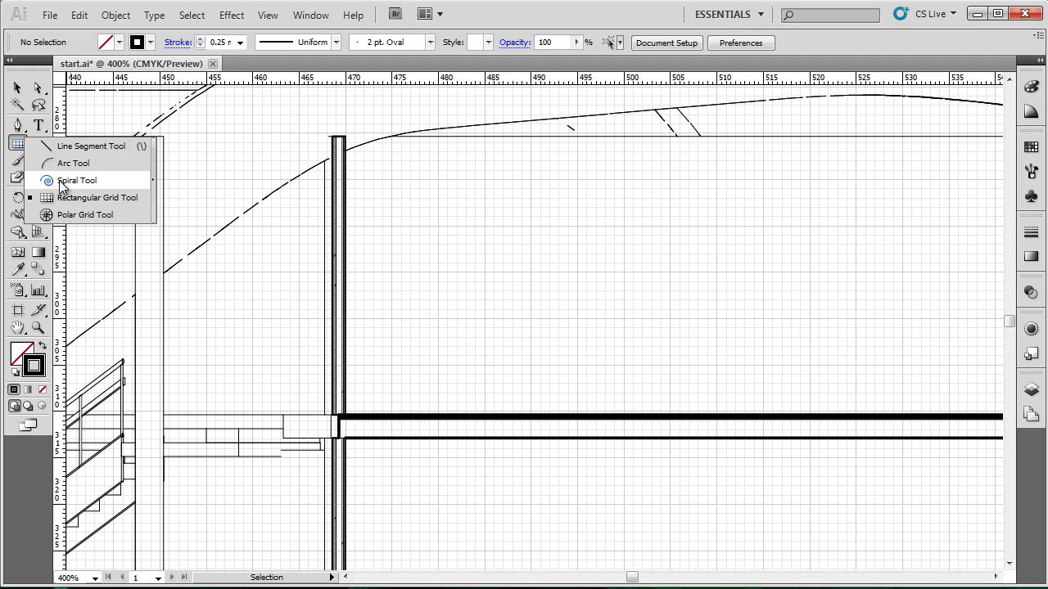
pyautogui.click(23, 148)
pyautogui.click(39, 145)
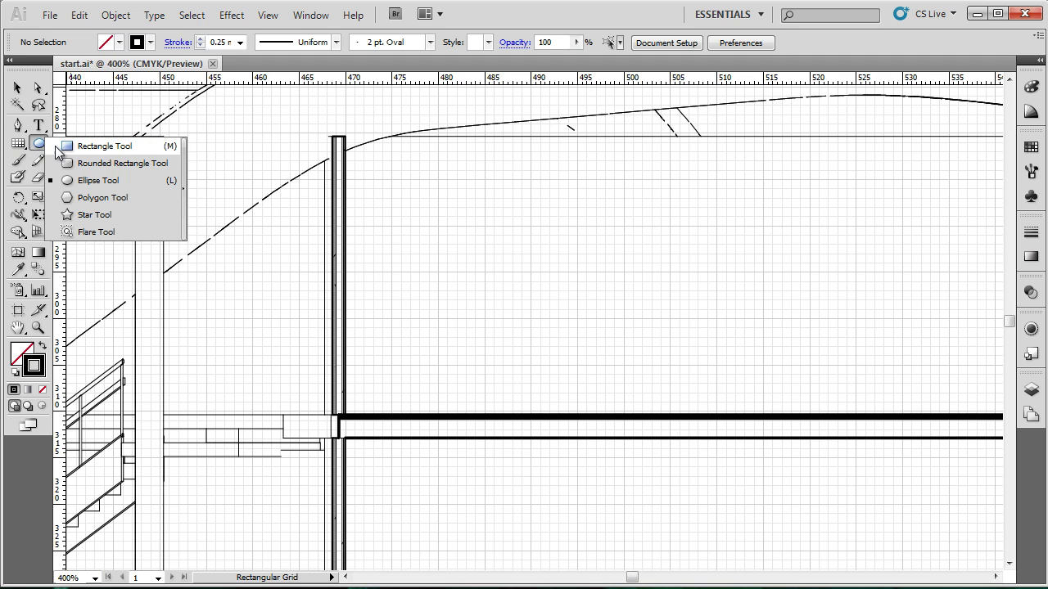
pyautogui.click(72, 146)
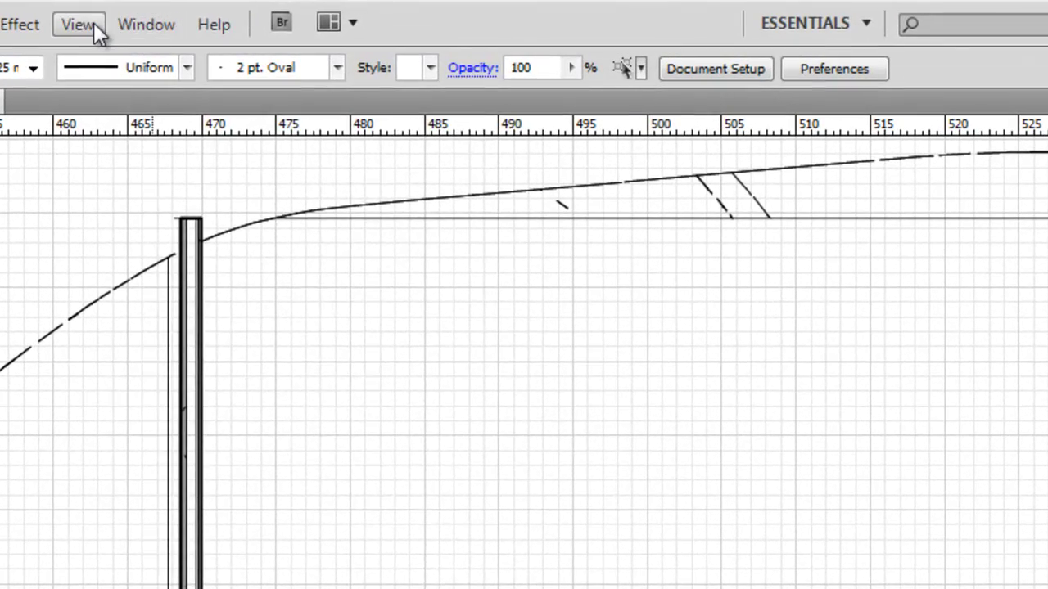
pyautogui.click(86, 25)
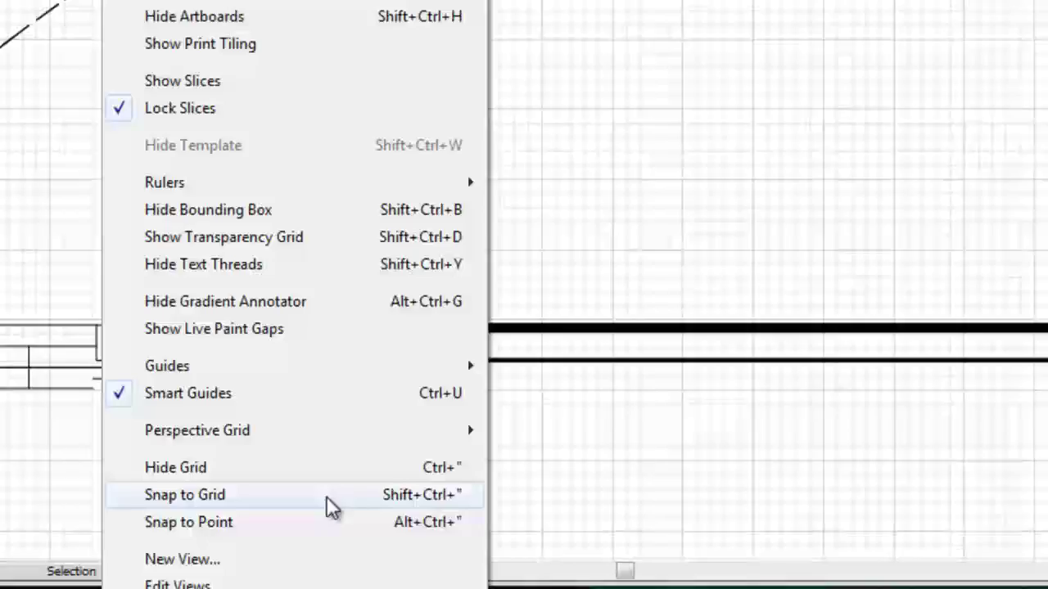
pyautogui.click(311, 491)
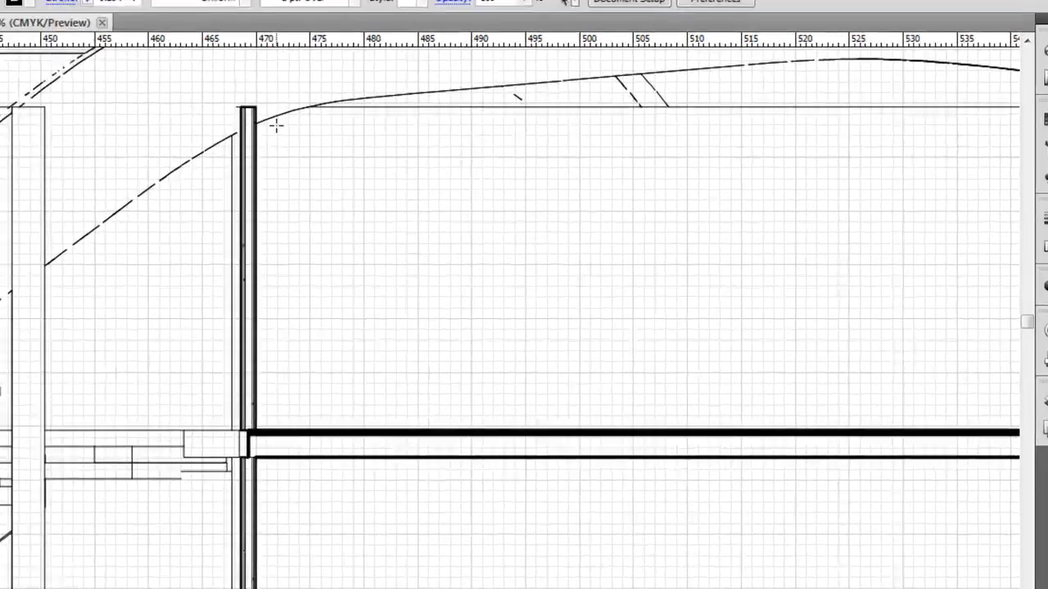
# Draw an upper row of six grid-snapped rectangles under the roof and a long strip beneath them
pyautogui.moveTo(364, 153); pyautogui.dragTo(417, 182)
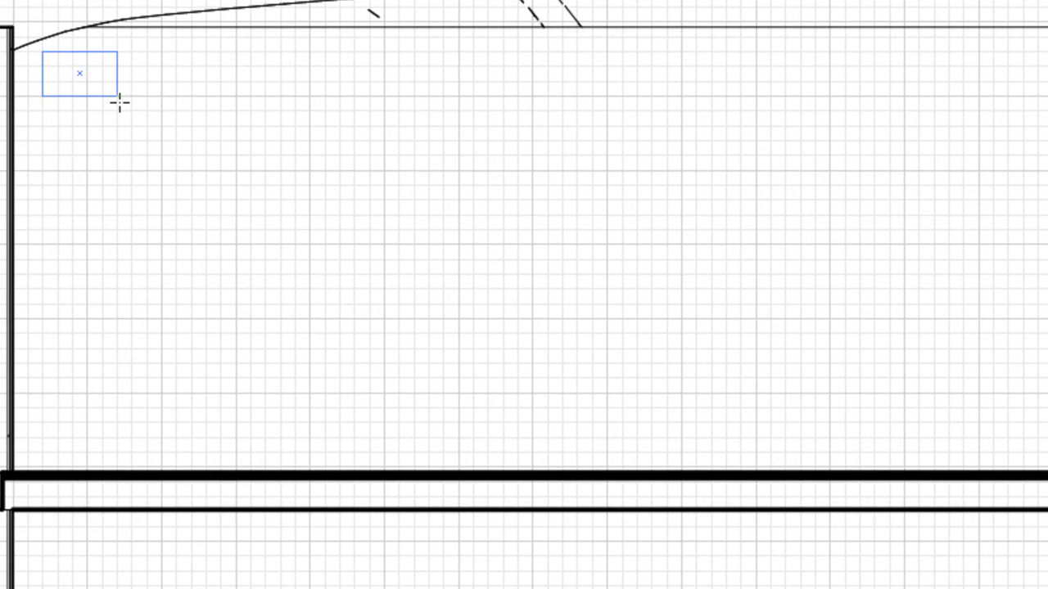
pyautogui.moveTo(127, 102); pyautogui.dragTo(149, 102)
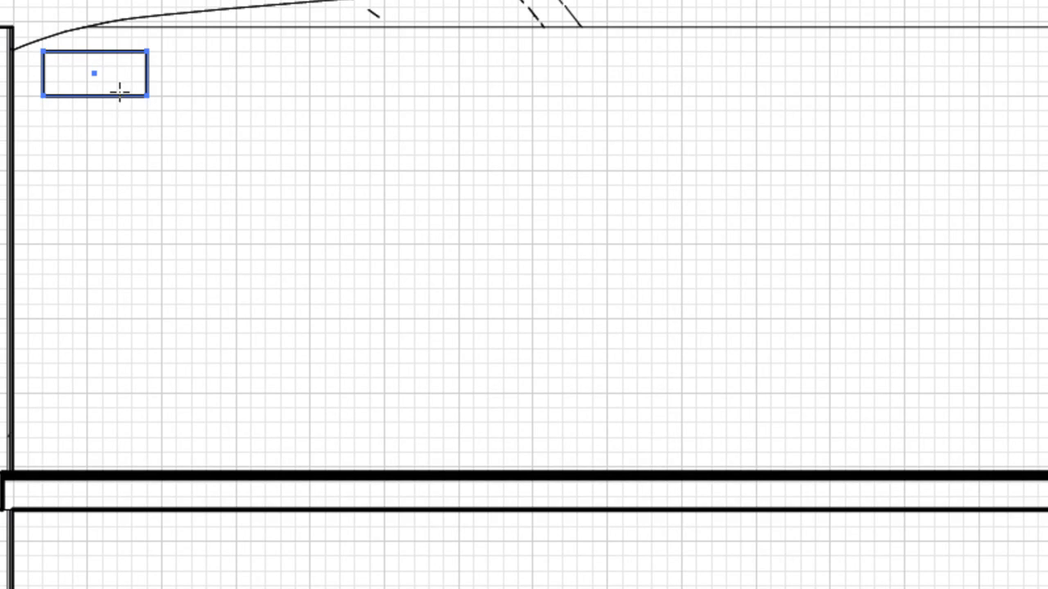
pyautogui.press('Delete')
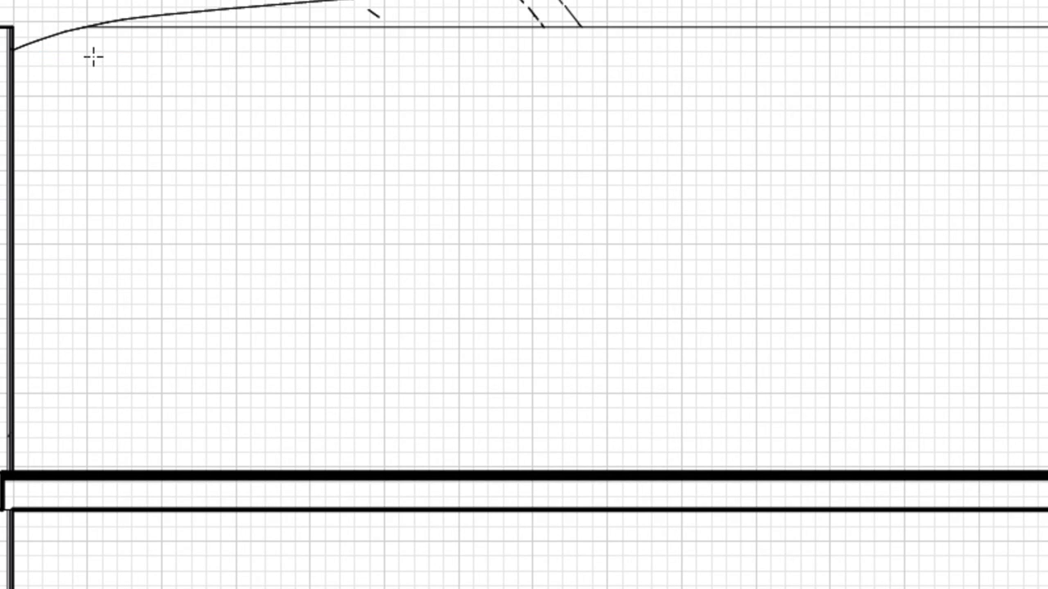
pyautogui.moveTo(97, 57); pyautogui.dragTo(219, 101)
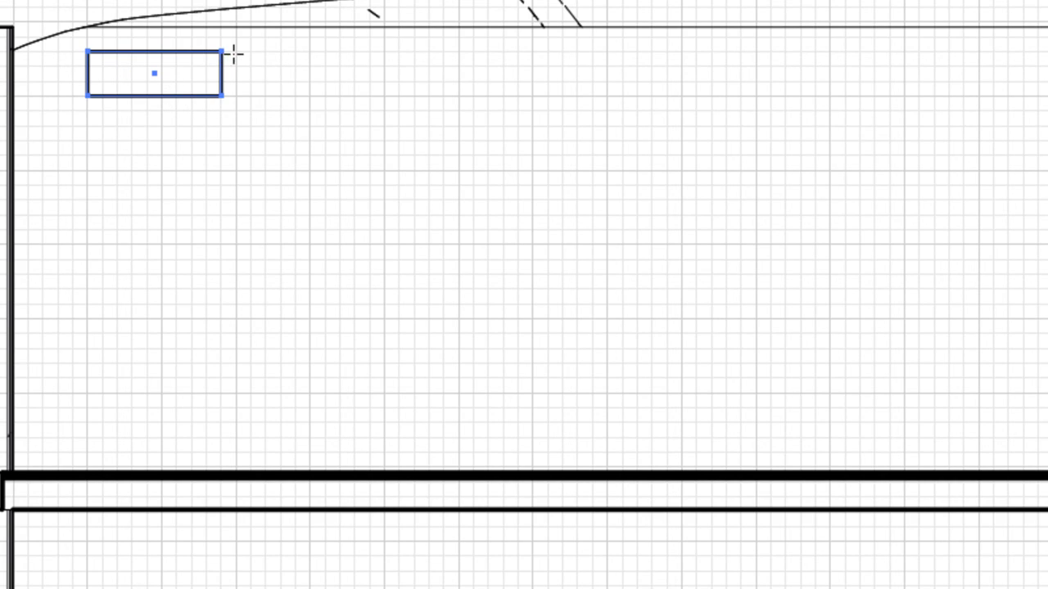
pyautogui.moveTo(237, 51); pyautogui.dragTo(369, 96)
pyautogui.moveTo(393, 61); pyautogui.dragTo(519, 96)
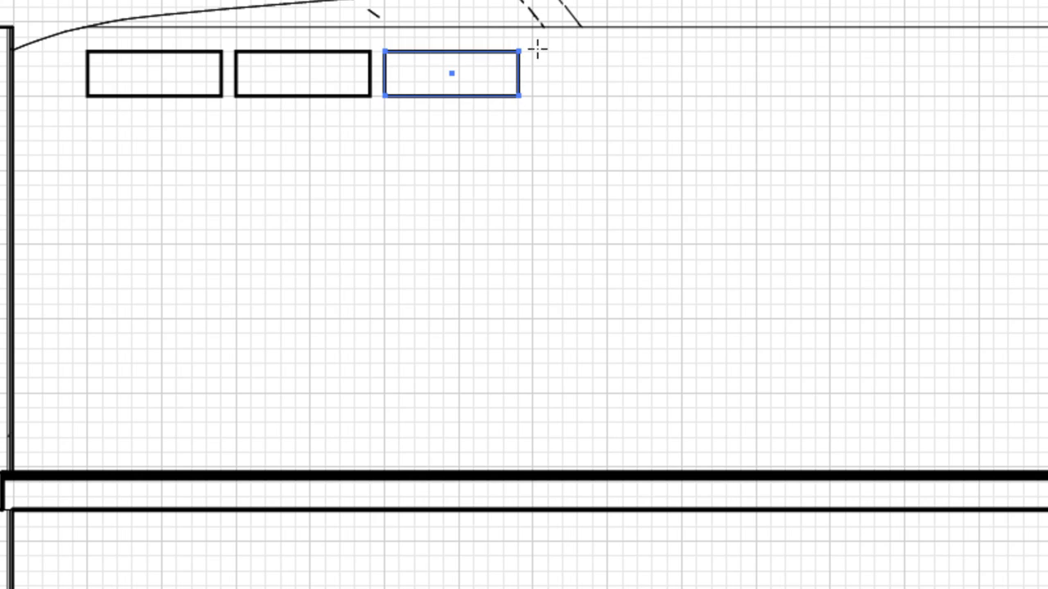
pyautogui.moveTo(533, 52); pyautogui.dragTo(668, 96)
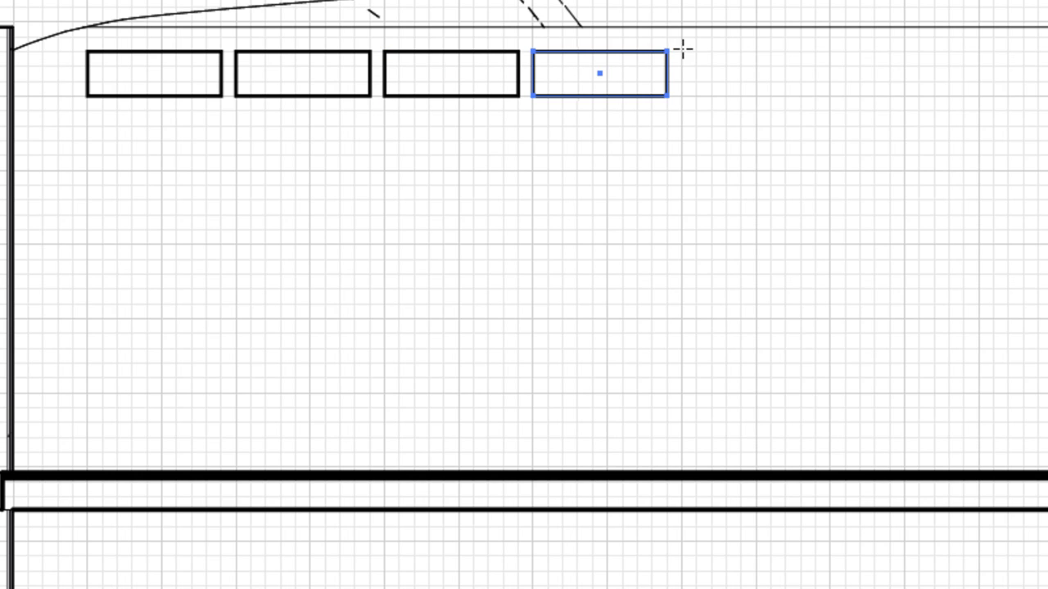
pyautogui.moveTo(681, 50); pyautogui.dragTo(816, 95)
pyautogui.moveTo(830, 52)
pyautogui.mouseDown()
pyautogui.moveTo(969, 96)
pyautogui.moveTo(974, 85)
pyautogui.mouseUp()
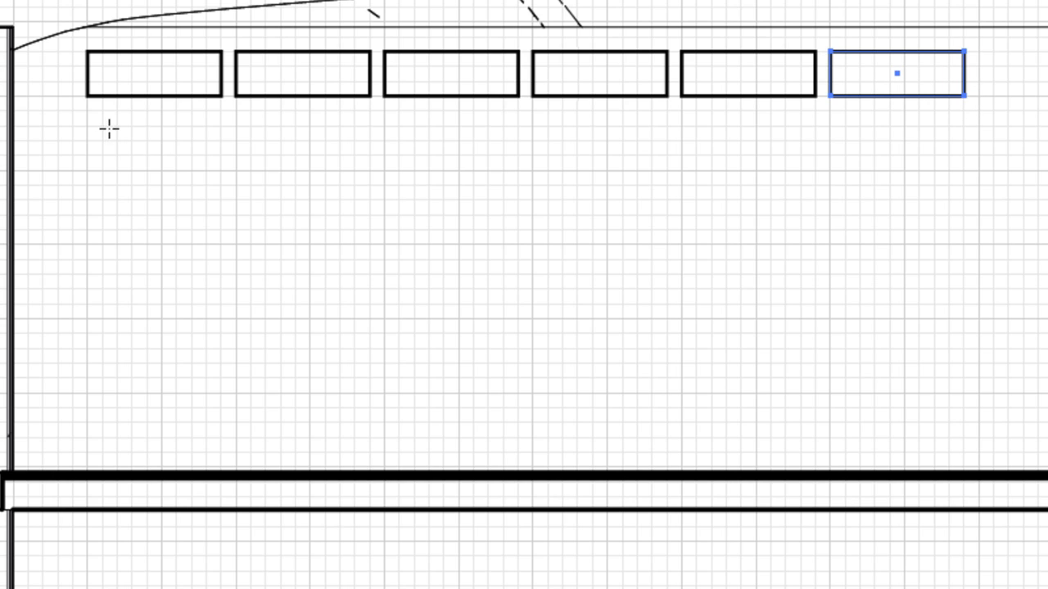
pyautogui.moveTo(88, 110)
pyautogui.mouseDown()
pyautogui.moveTo(218, 145)
pyautogui.moveTo(905, 166)
pyautogui.moveTo(964, 141)
pyautogui.mouseUp()
# Draw the lower row of six rectangles below the long strip
pyautogui.moveTo(72, 154); pyautogui.dragTo(177, 201)
pyautogui.hotkey('ctrl', 'z')
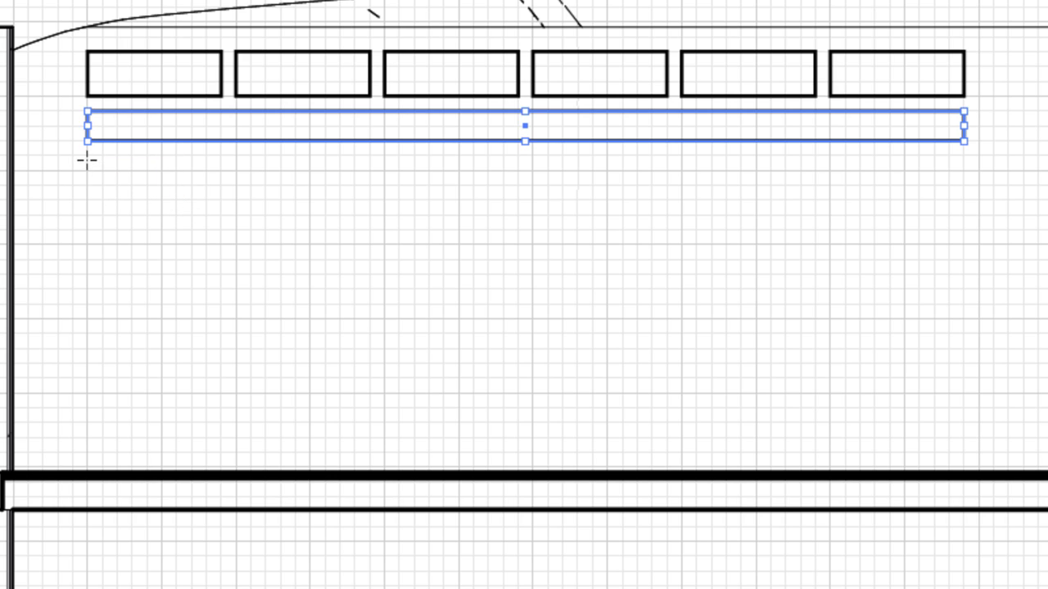
pyautogui.moveTo(87, 156); pyautogui.dragTo(222, 204)
pyautogui.moveTo(236, 157)
pyautogui.mouseDown()
pyautogui.moveTo(353, 206)
pyautogui.moveTo(371, 201)
pyautogui.mouseUp()
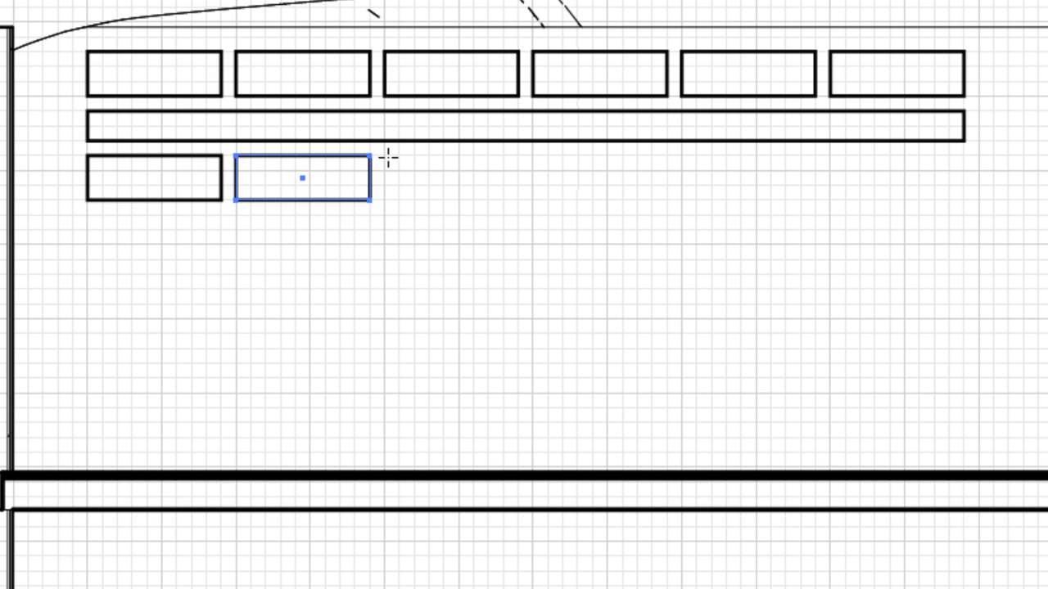
pyautogui.moveTo(384, 155); pyautogui.dragTo(518, 201)
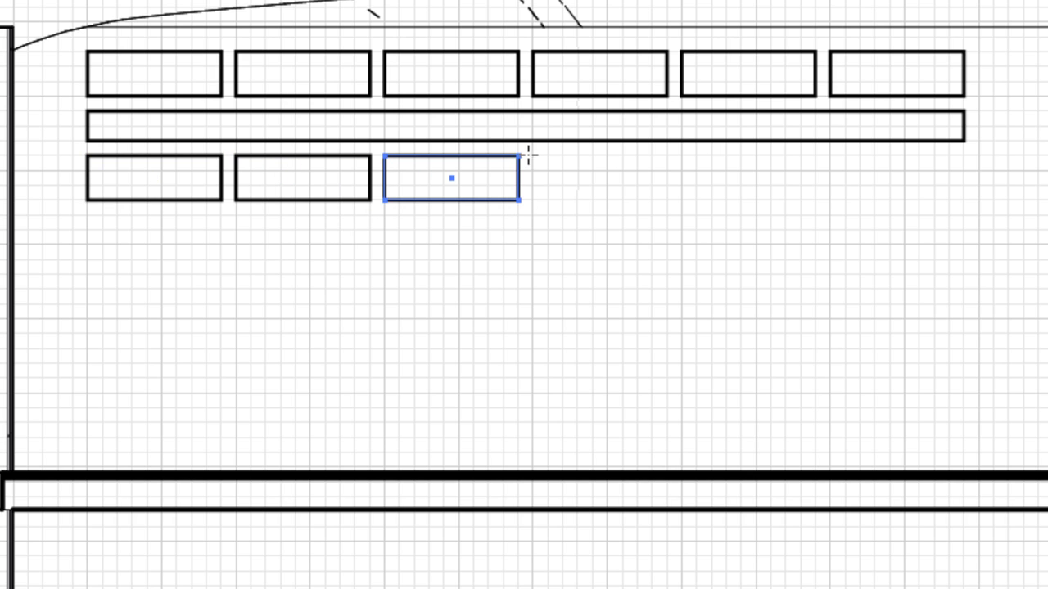
pyautogui.moveTo(532, 155); pyautogui.dragTo(667, 200)
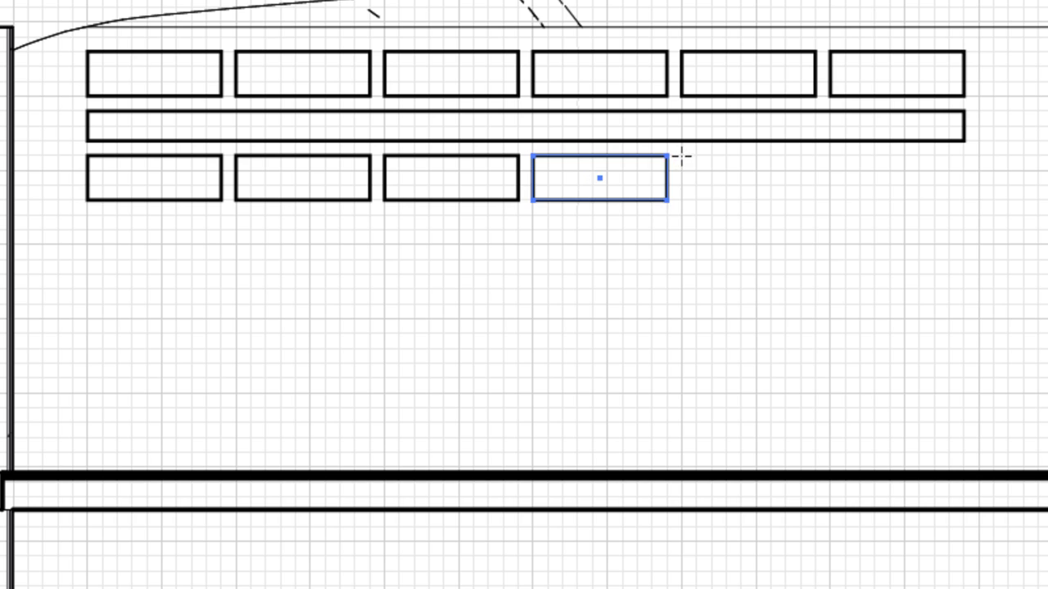
pyautogui.moveTo(681, 155)
pyautogui.mouseDown()
pyautogui.moveTo(778, 204)
pyautogui.moveTo(816, 201)
pyautogui.mouseUp()
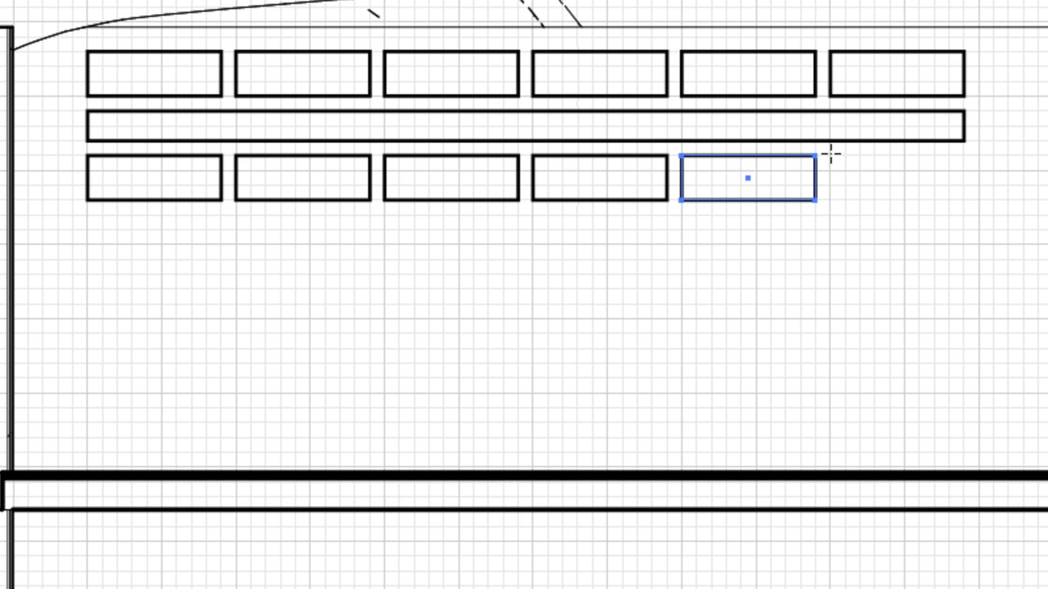
pyautogui.moveTo(831, 155); pyautogui.dragTo(964, 201)
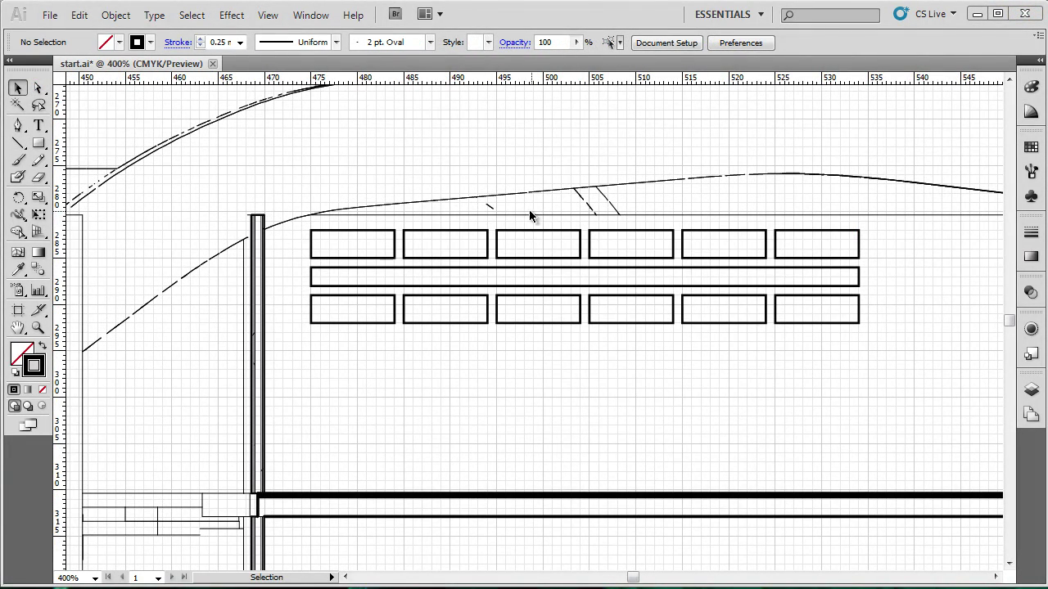
# Hide the grid and move all rectangles and the long bar slightly left and down
pyautogui.click(268, 15)
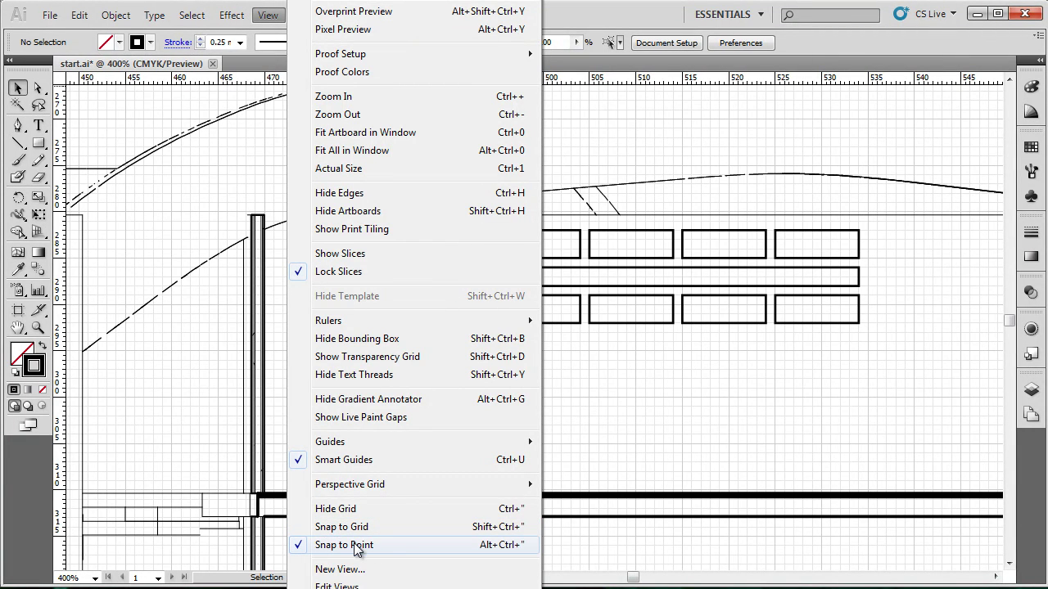
pyautogui.click(360, 509)
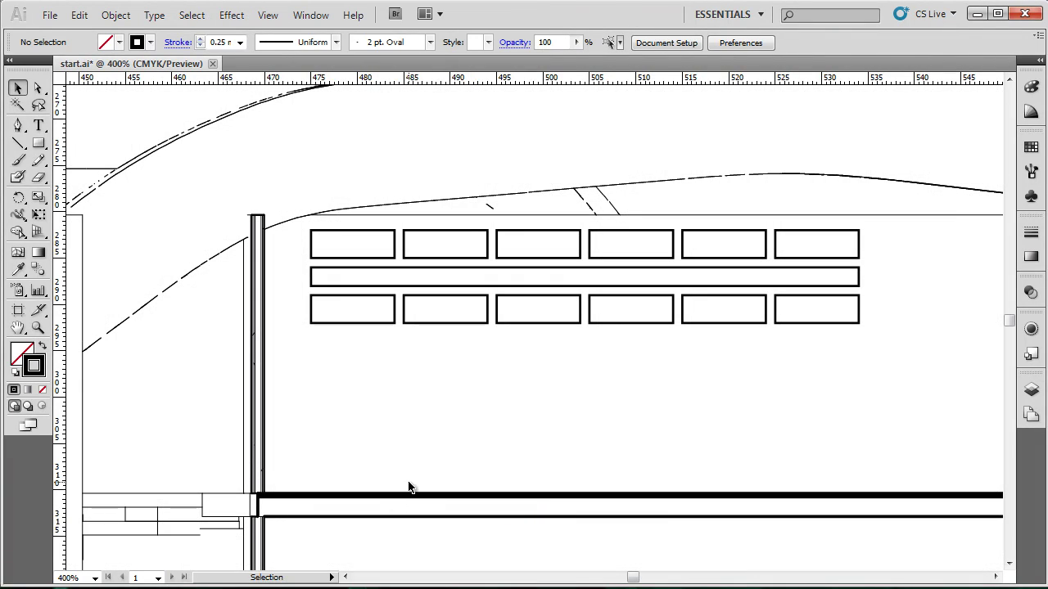
pyautogui.moveTo(915, 357)
pyautogui.mouseDown()
pyautogui.moveTo(361, 231)
pyautogui.moveTo(319, 244)
pyautogui.moveTo(331, 240)
pyautogui.mouseUp()
pyautogui.click(413, 325)
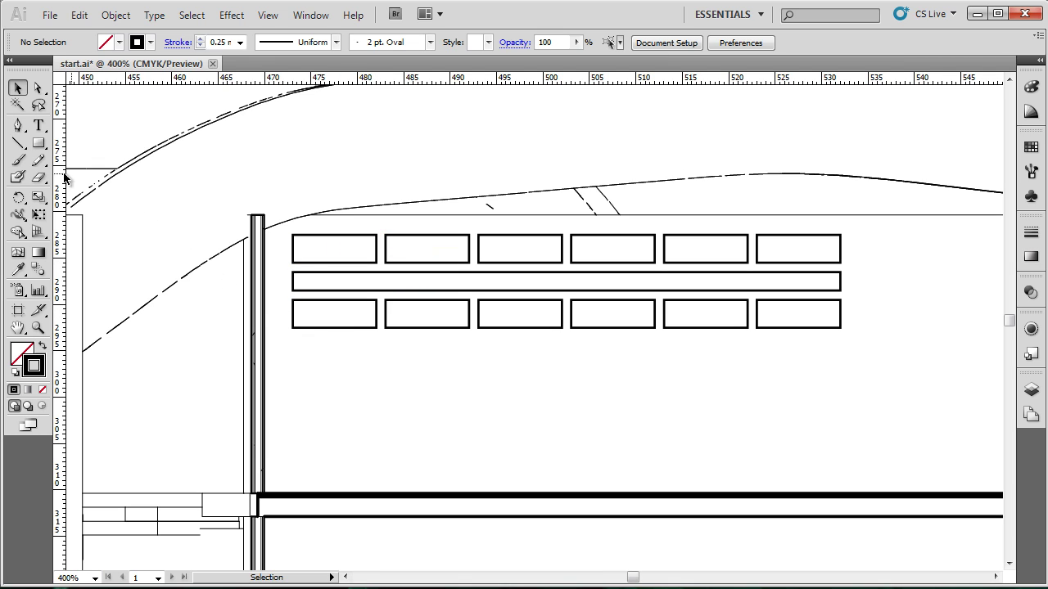
# Draw diagonal void lines across a rectangle and the long middle bar with the Line Segment Tool
pyautogui.click(18, 143)
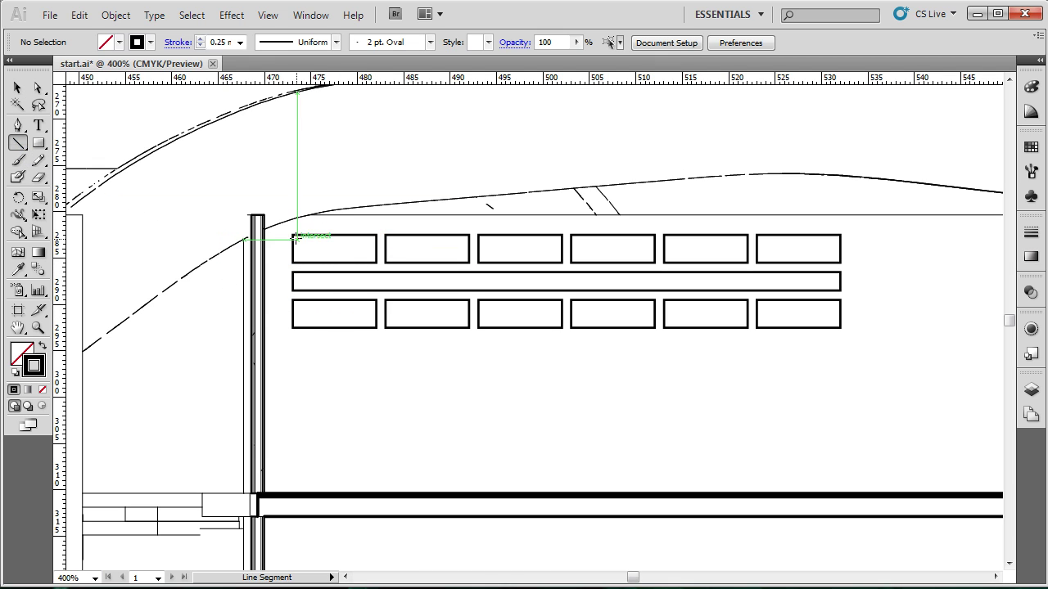
pyautogui.moveTo(293, 235)
pyautogui.mouseDown()
pyautogui.moveTo(377, 262)
pyautogui.moveTo(479, 262)
pyautogui.mouseUp()
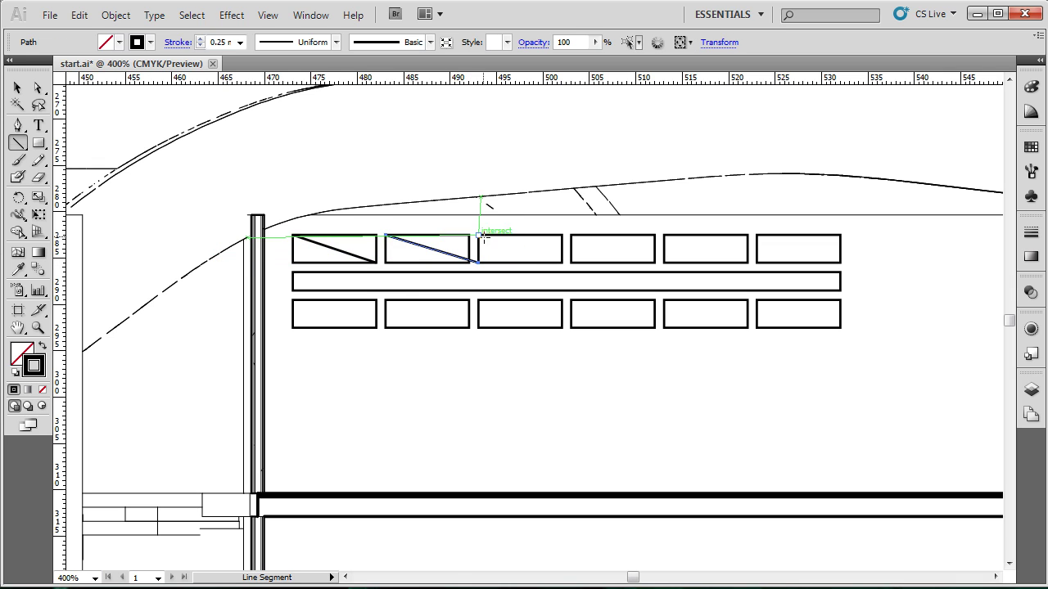
pyautogui.hotkey('ctrl', 'z')
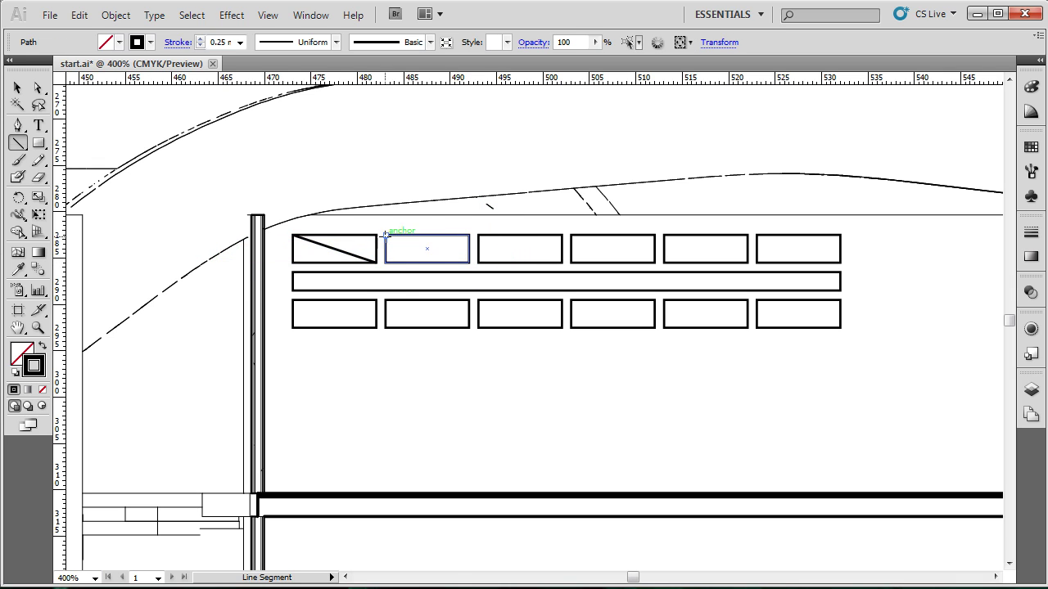
pyautogui.moveTo(385, 236)
pyautogui.mouseDown()
pyautogui.moveTo(470, 262)
pyautogui.moveTo(843, 262)
pyautogui.moveTo(293, 277)
pyautogui.mouseUp()
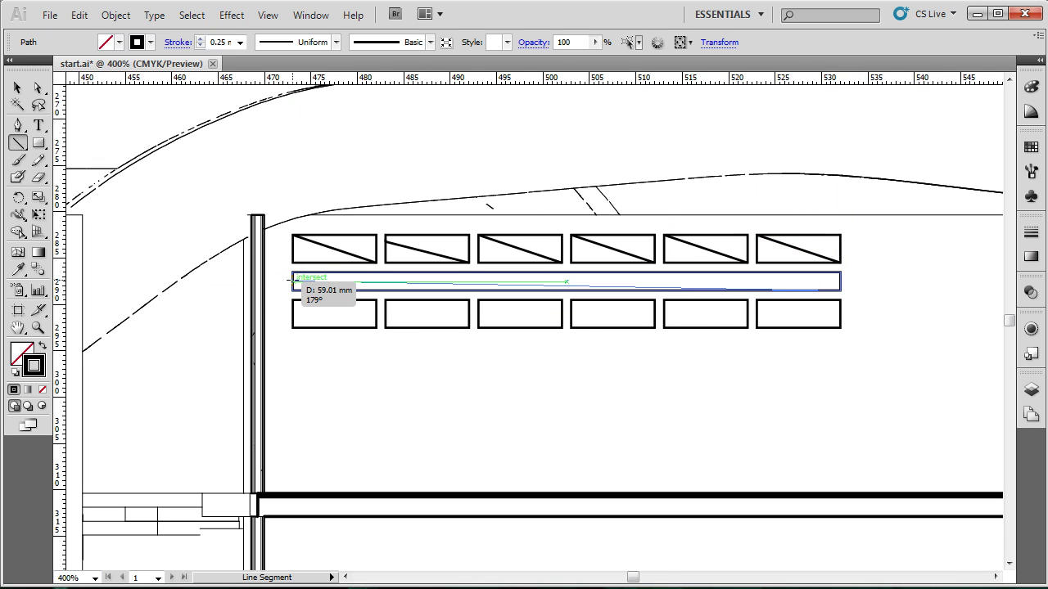
pyautogui.moveTo(293, 300)
pyautogui.mouseDown()
pyautogui.moveTo(377, 327)
pyautogui.moveTo(562, 328)
pyautogui.mouseUp()
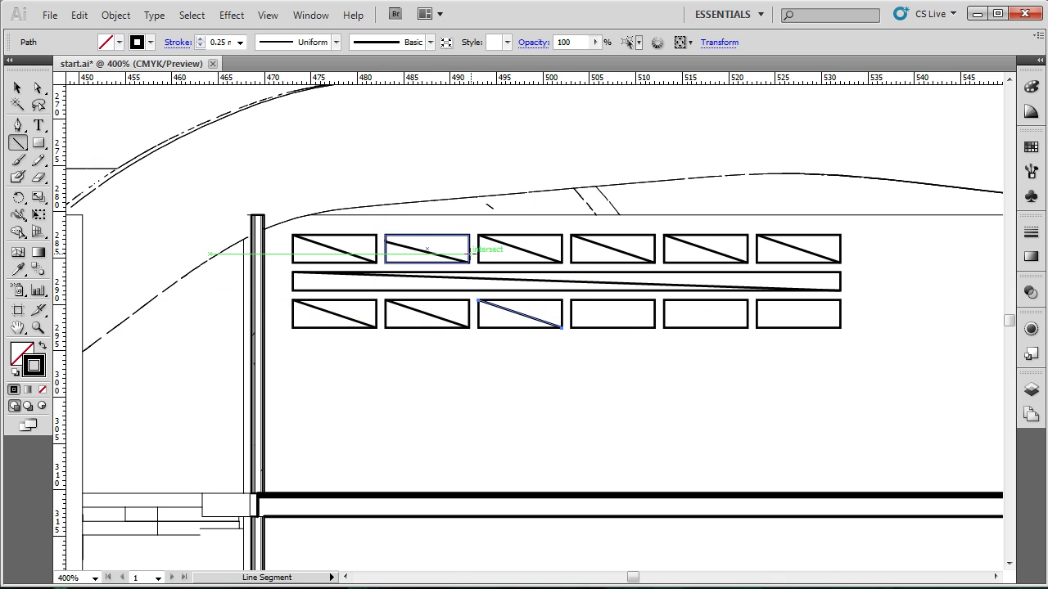
# Reposition one diagonal's end anchor with Direct Selection, then deselect
pyautogui.press('a')
pyautogui.click(394, 248)
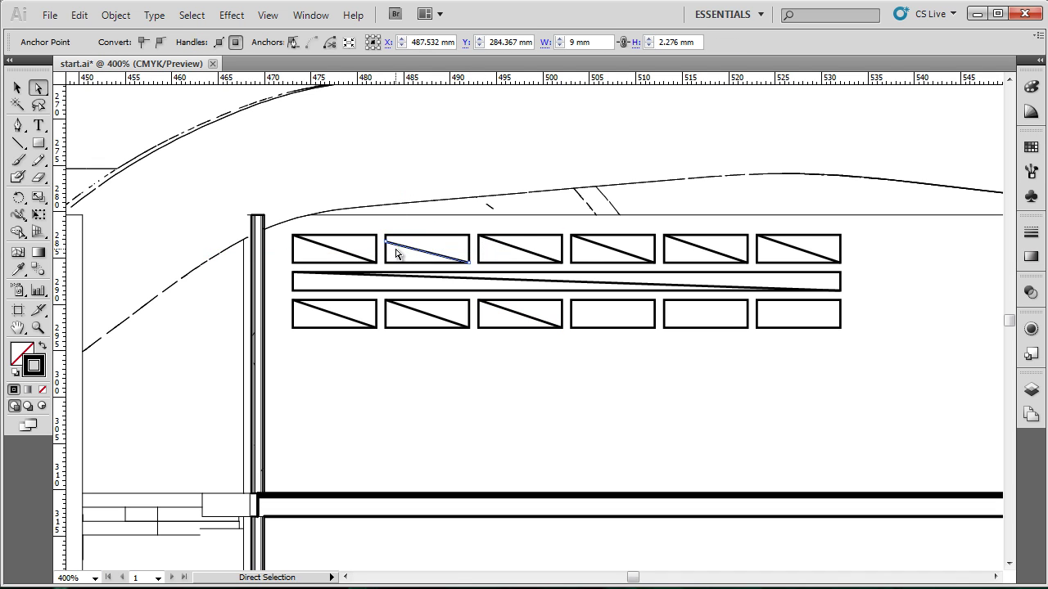
pyautogui.moveTo(388, 243); pyautogui.dragTo(385, 236)
pyautogui.click(480, 276)
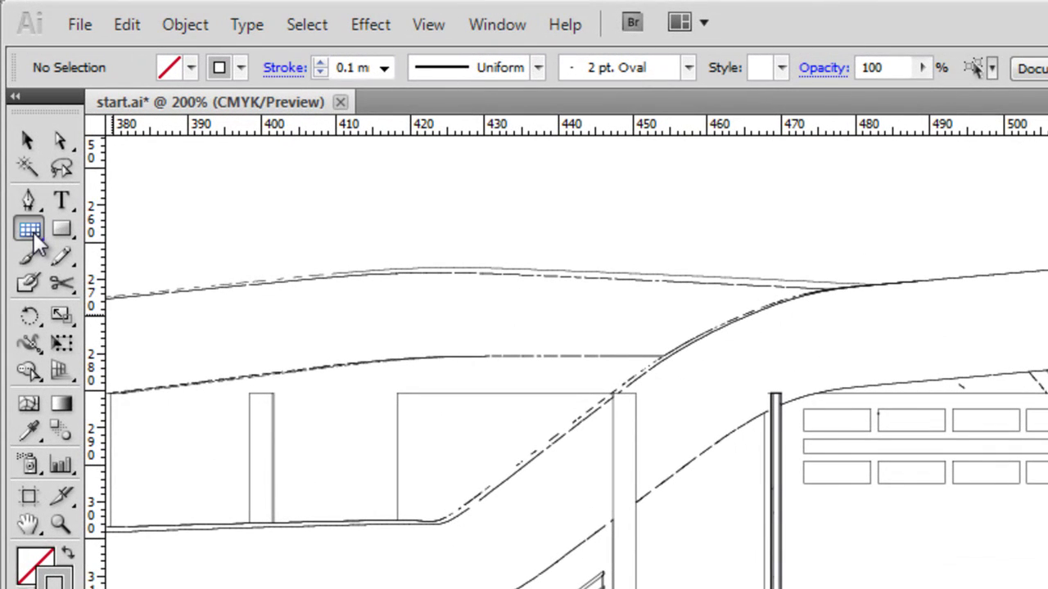
# Choose the Rectangular Grid Tool and zoom to 600% on the upper-left rectangle by the wall
pyautogui.click(33, 232)
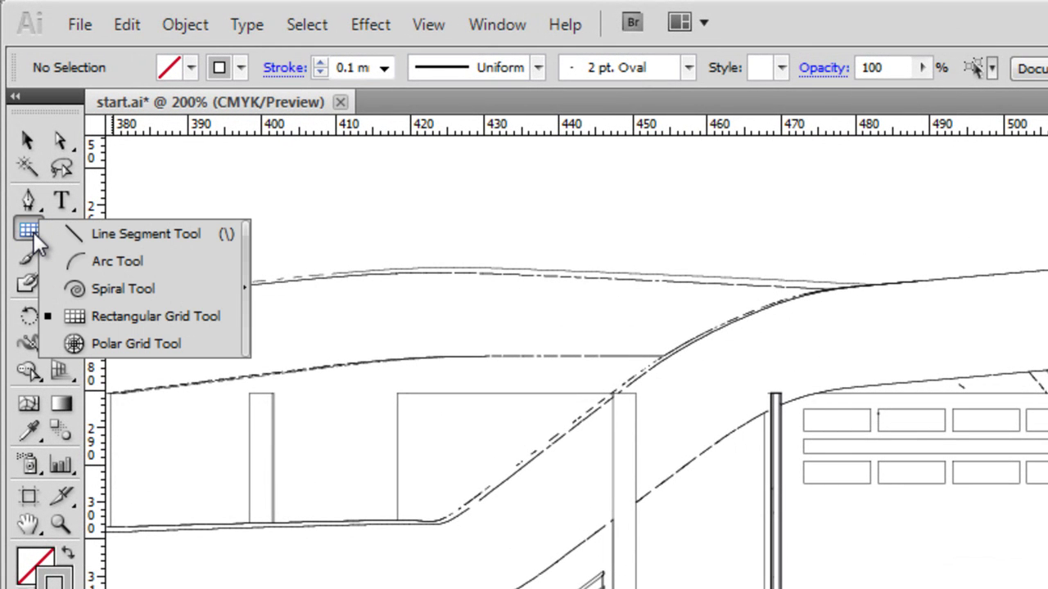
pyautogui.click(34, 233)
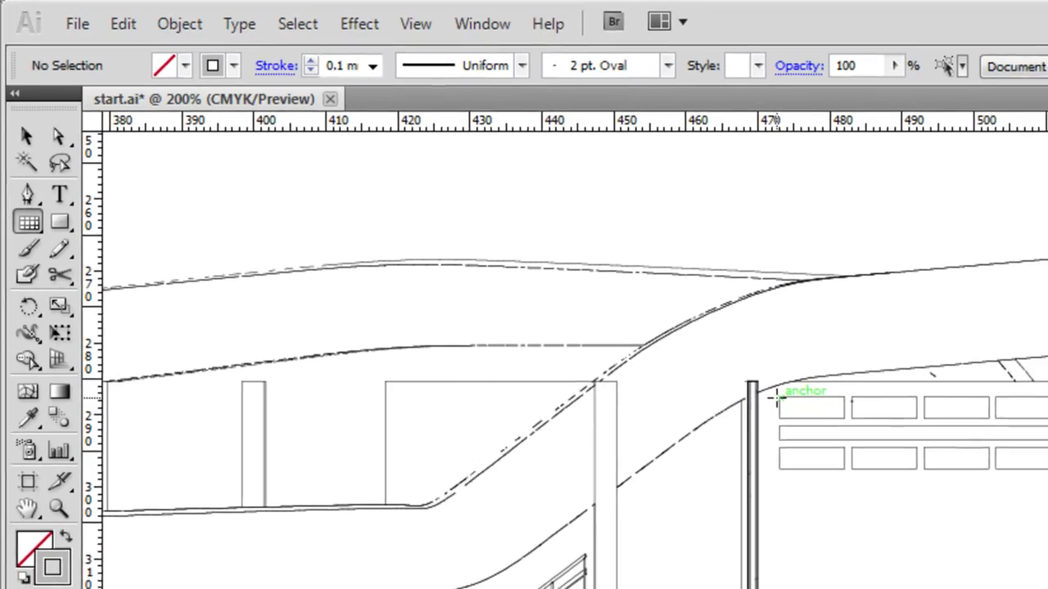
pyautogui.scroll(2, 500, 256)
pyautogui.scroll(1, 500, 255)
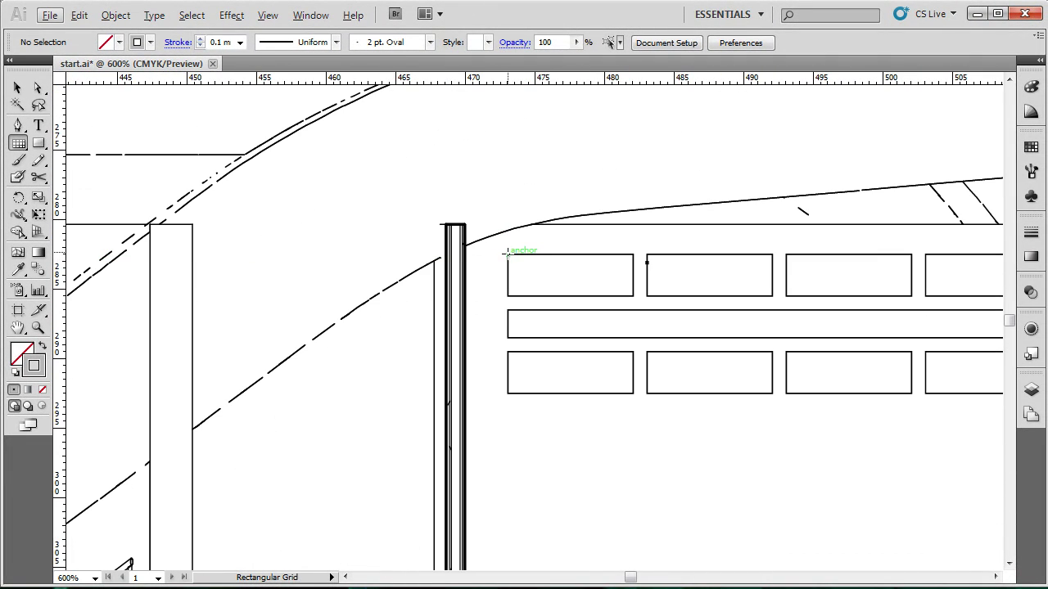
# Create a 50 mm by 50 mm rectangular grid with 49 horizontal and vertical dividers at the rectangles' top-left corner
pyautogui.click(506, 256)
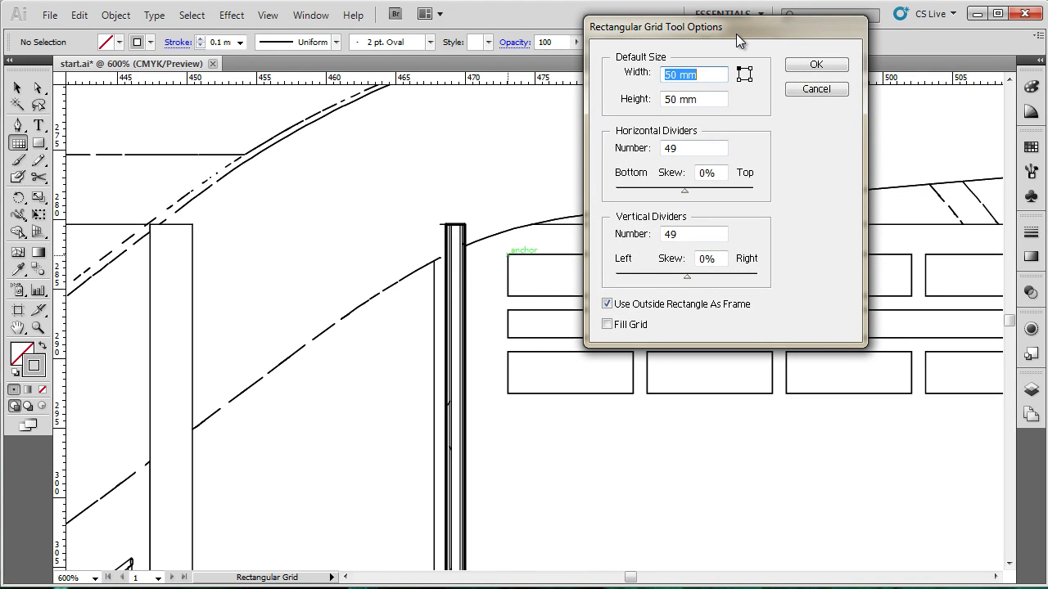
pyautogui.moveTo(740, 33)
pyautogui.mouseDown()
pyautogui.moveTo(703, 153)
pyautogui.moveTo(677, 167)
pyautogui.mouseUp()
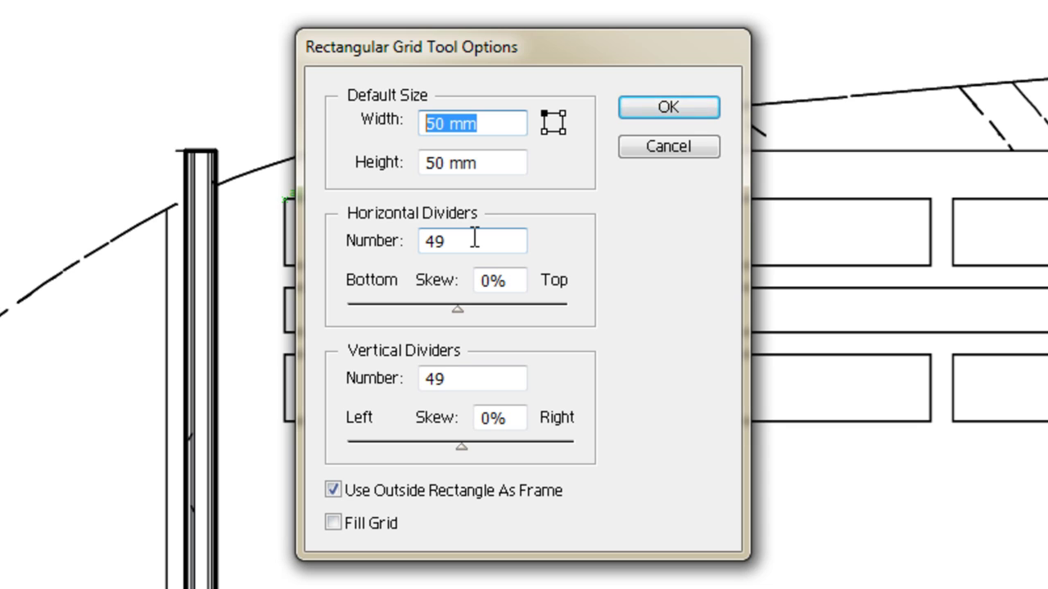
pyautogui.click(461, 240)
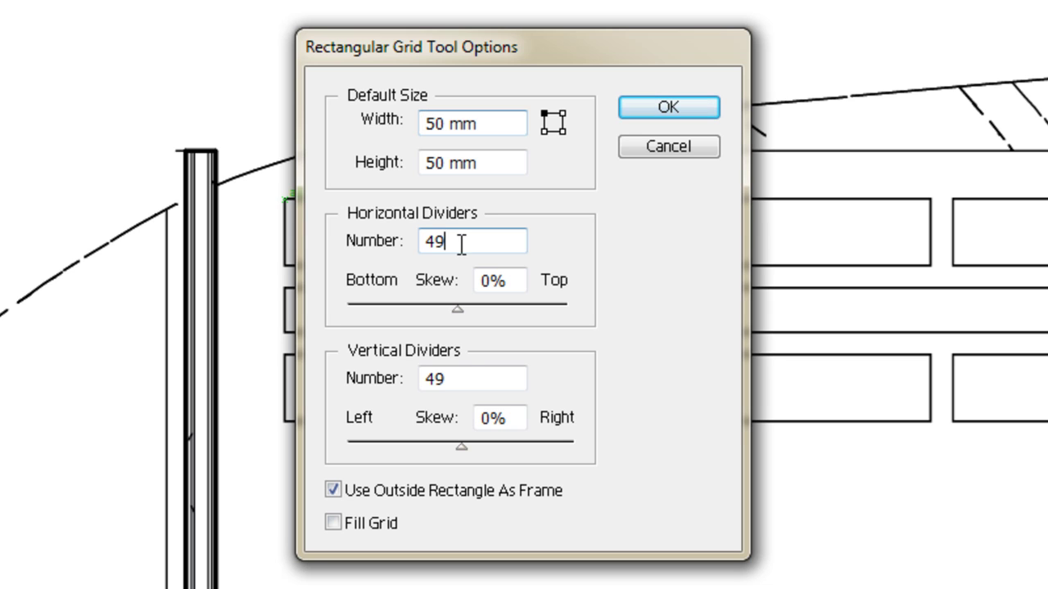
pyautogui.click(462, 377)
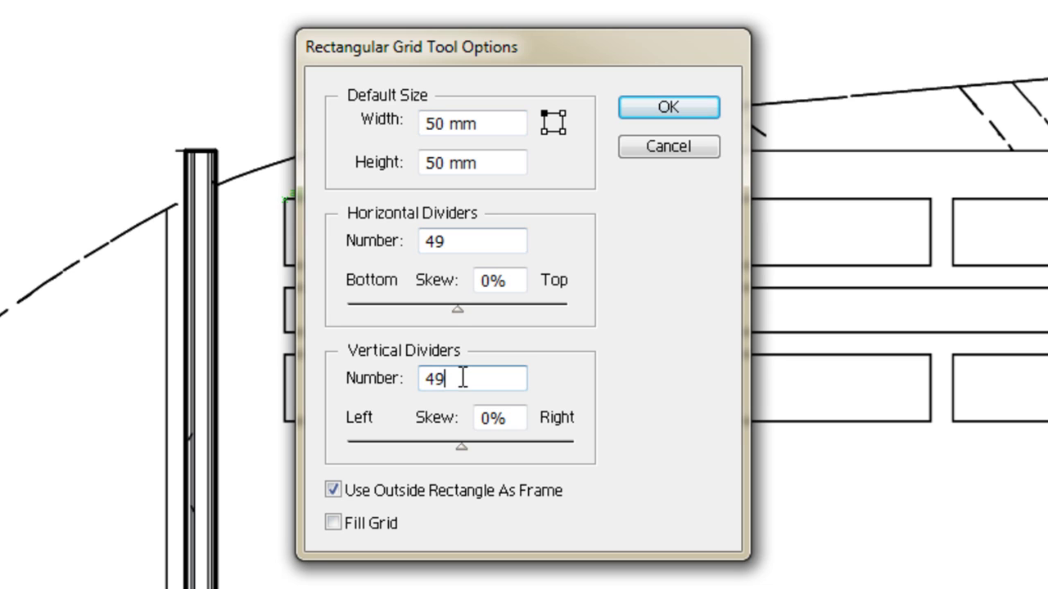
pyautogui.click(455, 241)
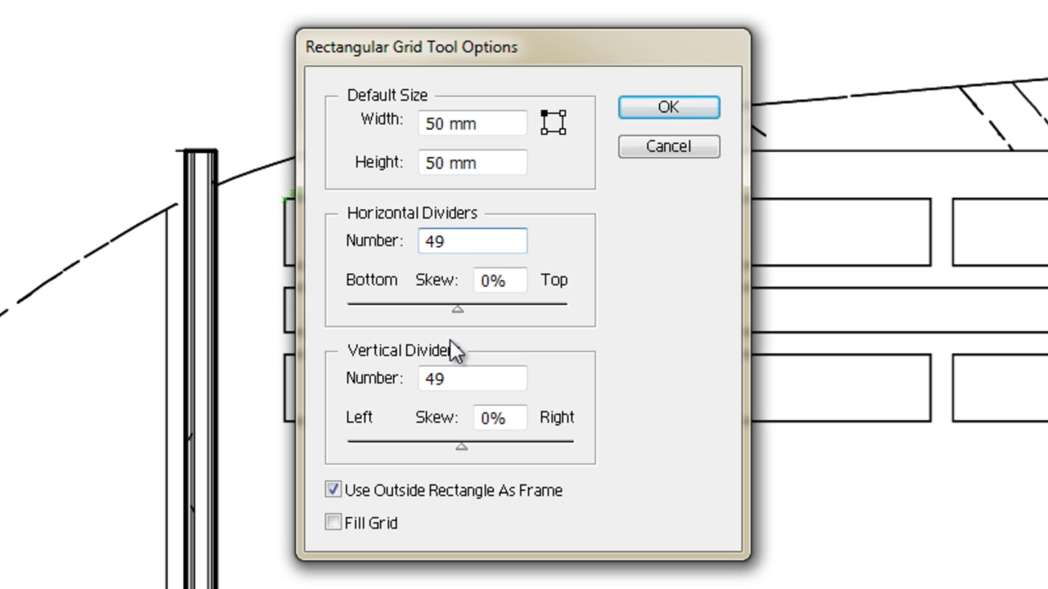
pyautogui.click(460, 383)
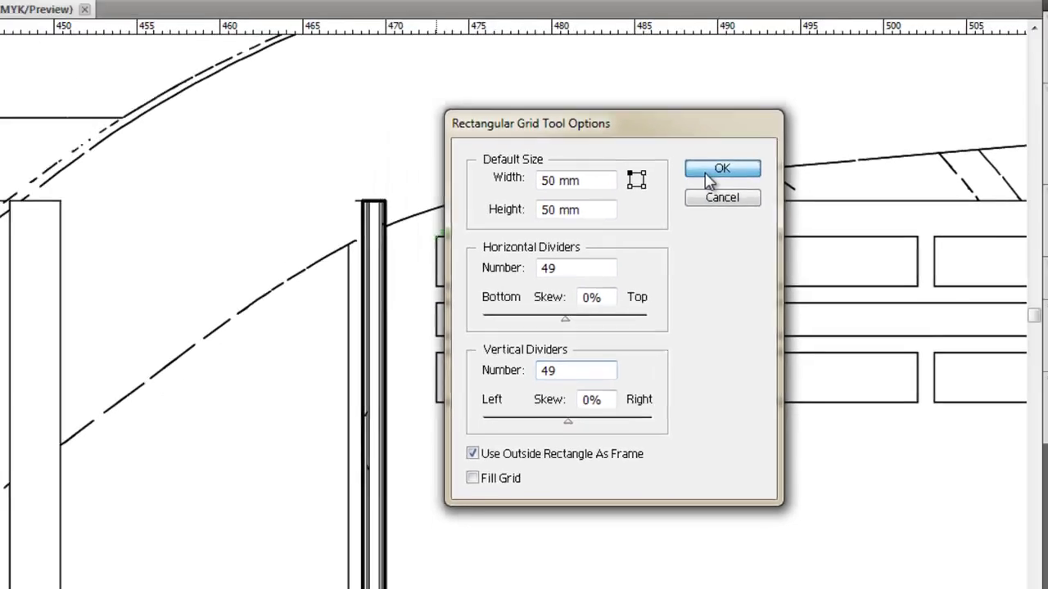
pyautogui.click(647, 115)
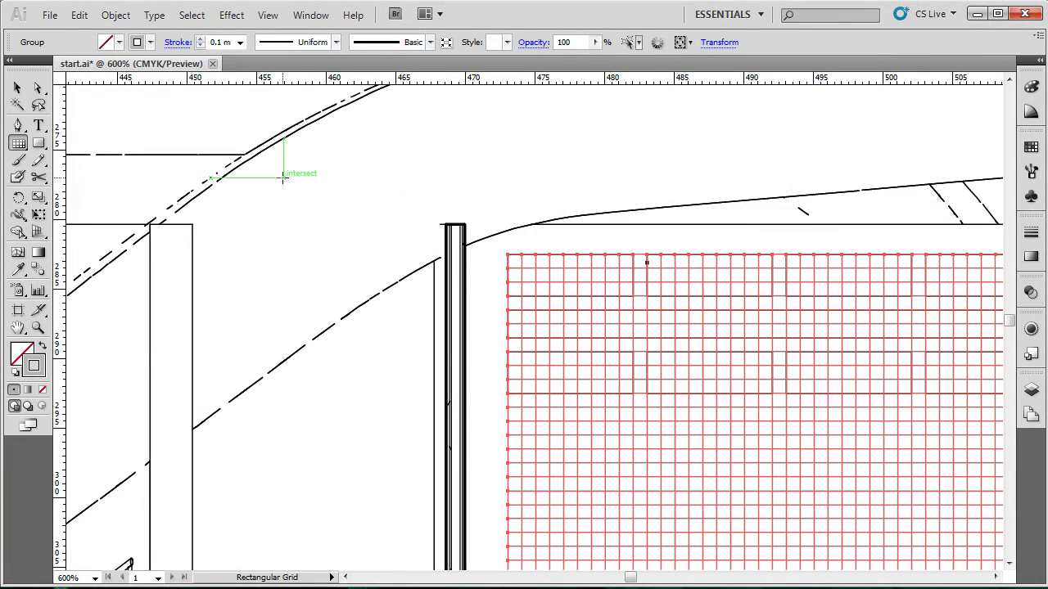
# Select the 49-by-49 grid overlay with the Selection Tool and delete it
pyautogui.keyDown('alt'); pyautogui.scroll(-1, 140, 105); pyautogui.keyUp('alt')
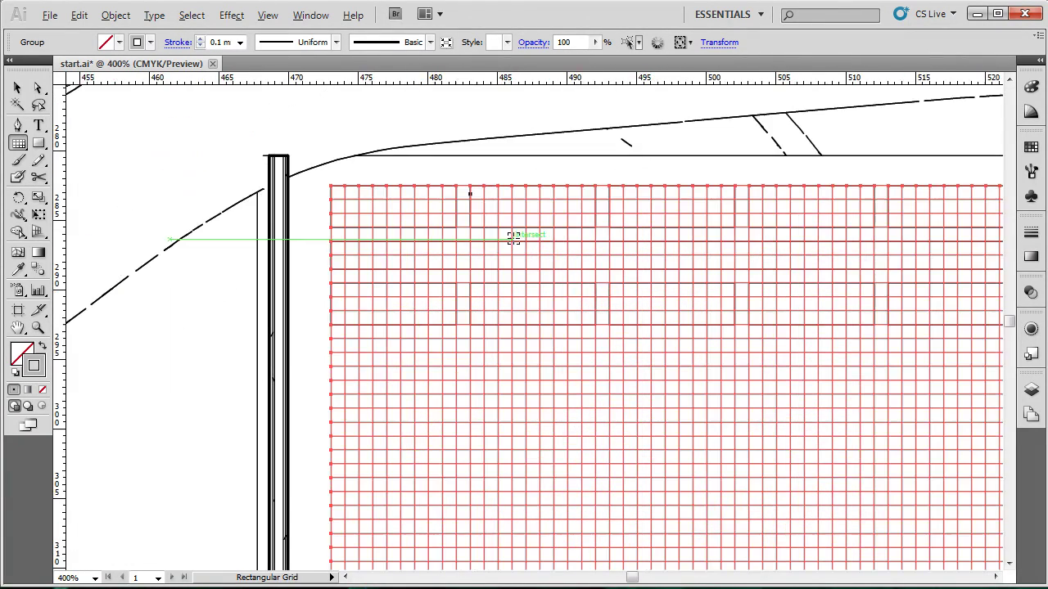
pyautogui.keyDown('alt'); pyautogui.scroll(1, 497, 239); pyautogui.keyUp('alt')
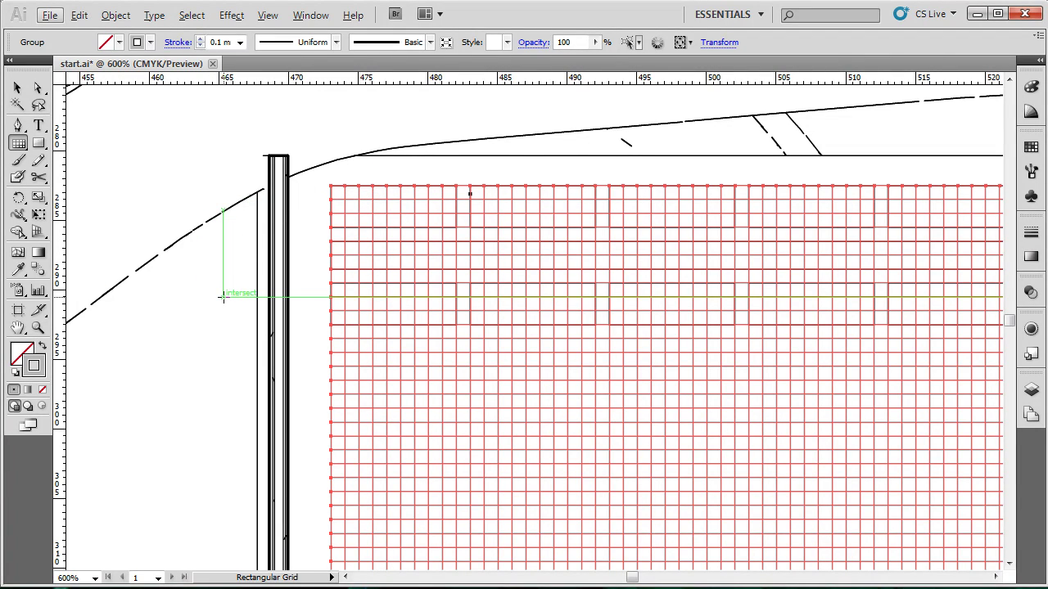
pyautogui.click(18, 88)
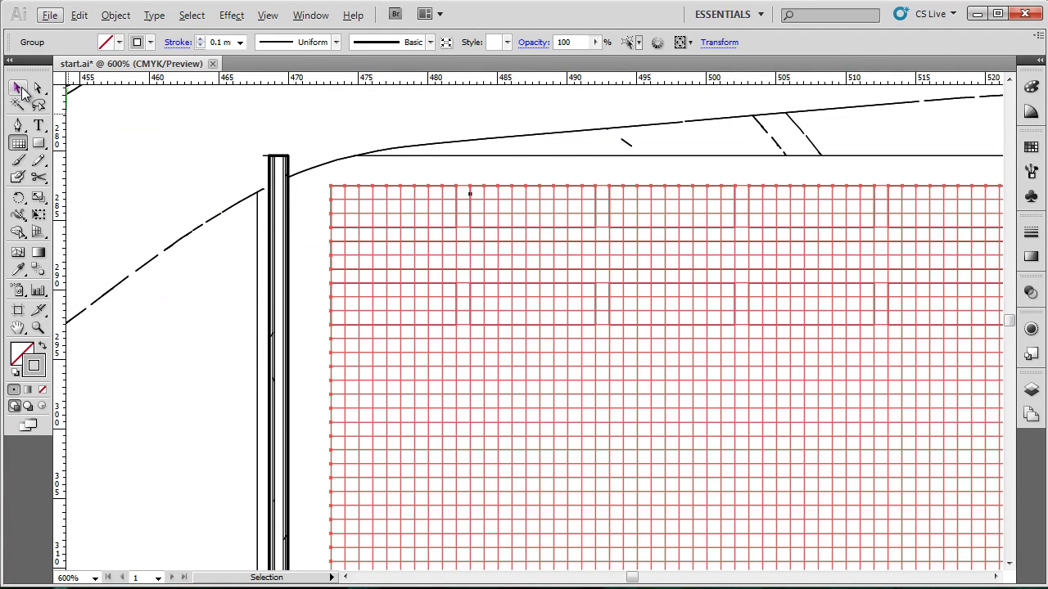
pyautogui.click(176, 171)
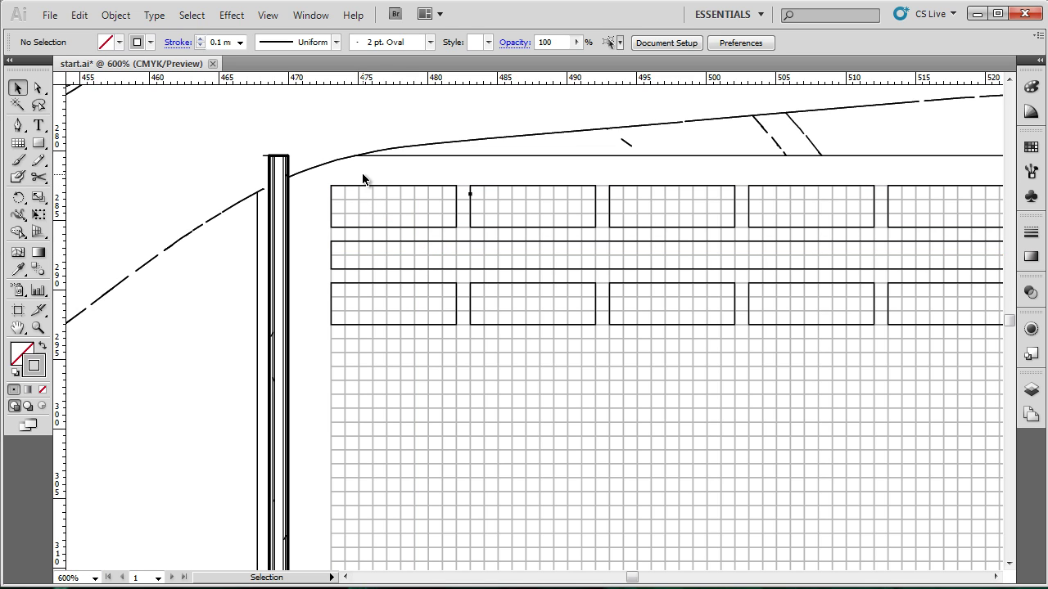
pyautogui.click(790, 405)
pyautogui.press('Delete')
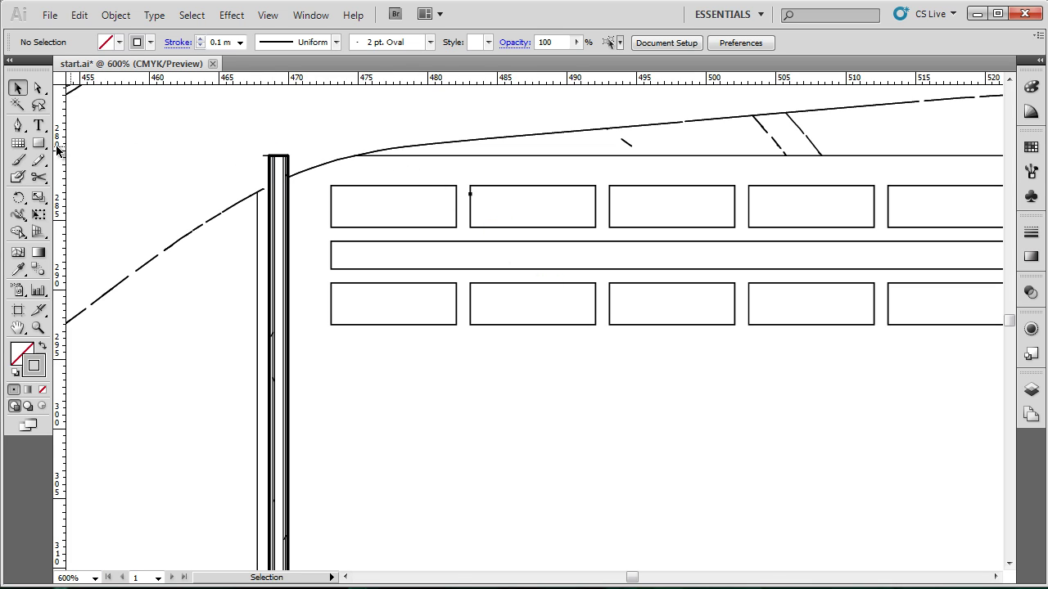
# Create a 49-by-49 rectangular grid at the rectangles' corner with horizontal divider skew of -5%
pyautogui.click(18, 143)
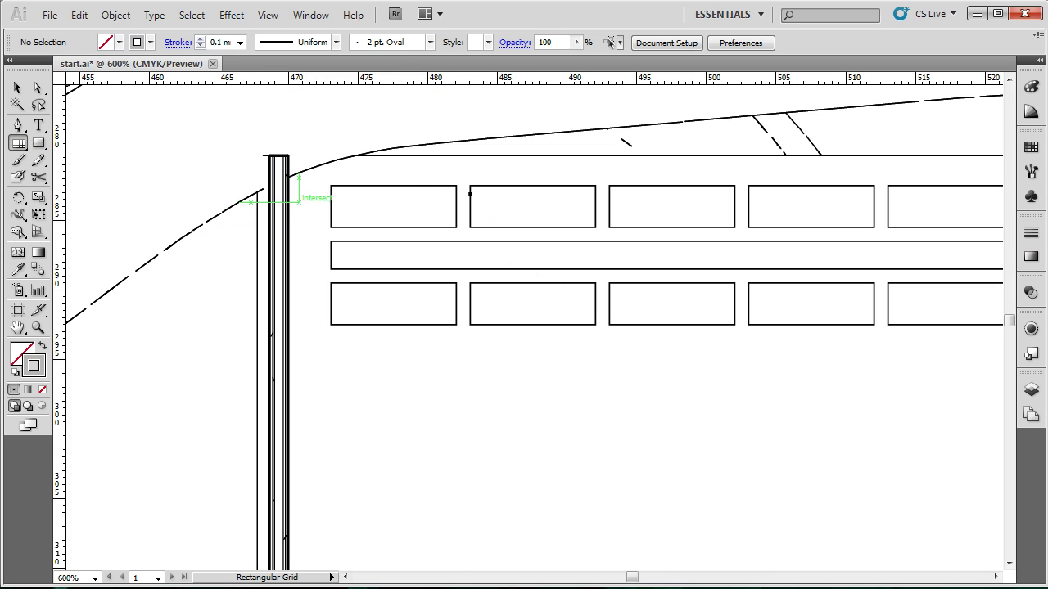
pyautogui.click(330, 185)
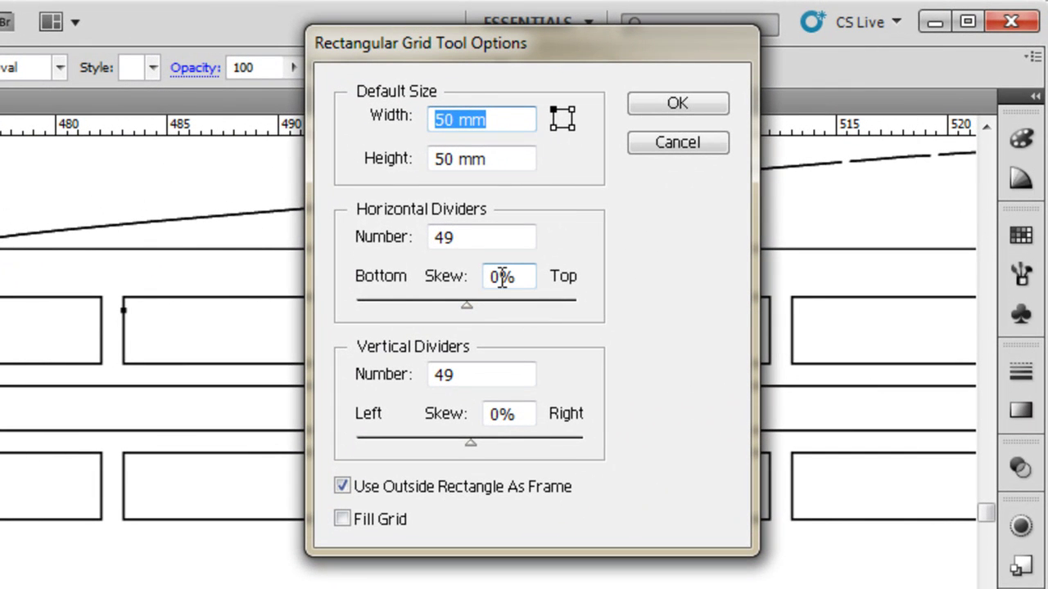
pyautogui.click(501, 277)
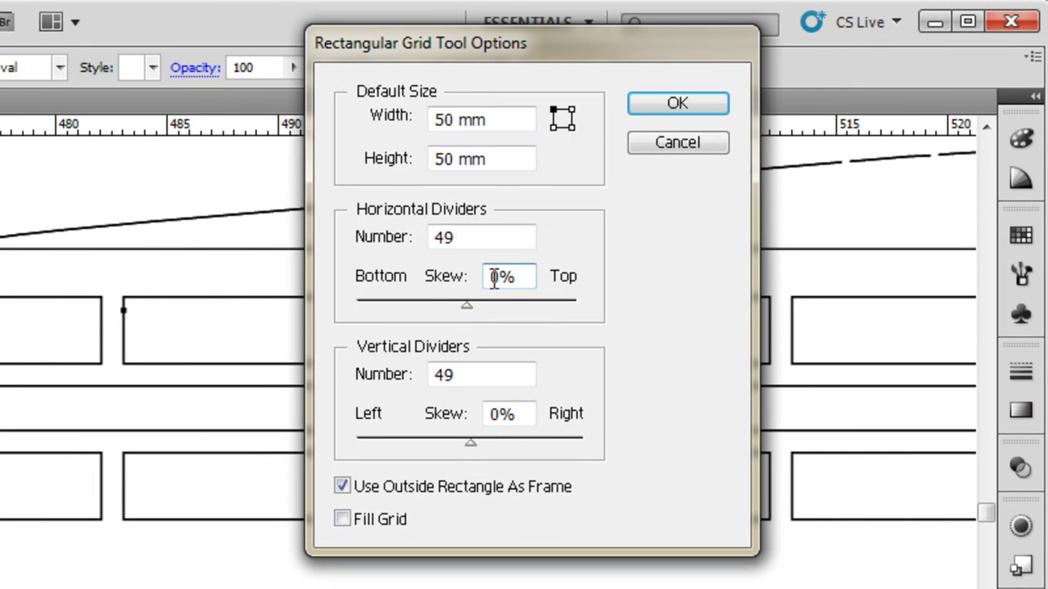
pyautogui.press('Down')
pyautogui.press('Down')
pyautogui.press('Down')
pyautogui.press('Down')
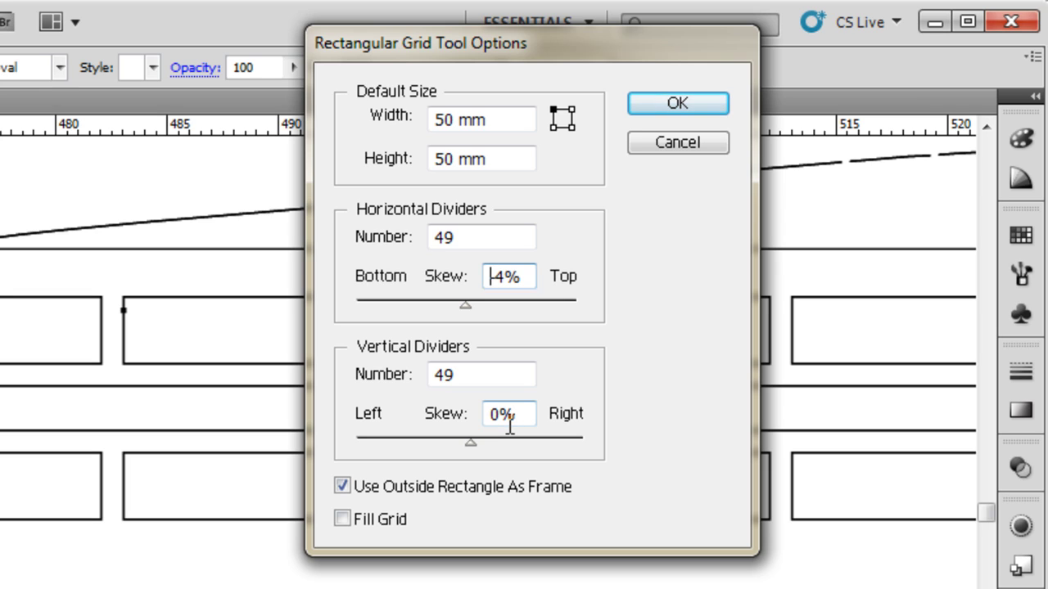
pyautogui.press('Down')
pyautogui.click(500, 413)
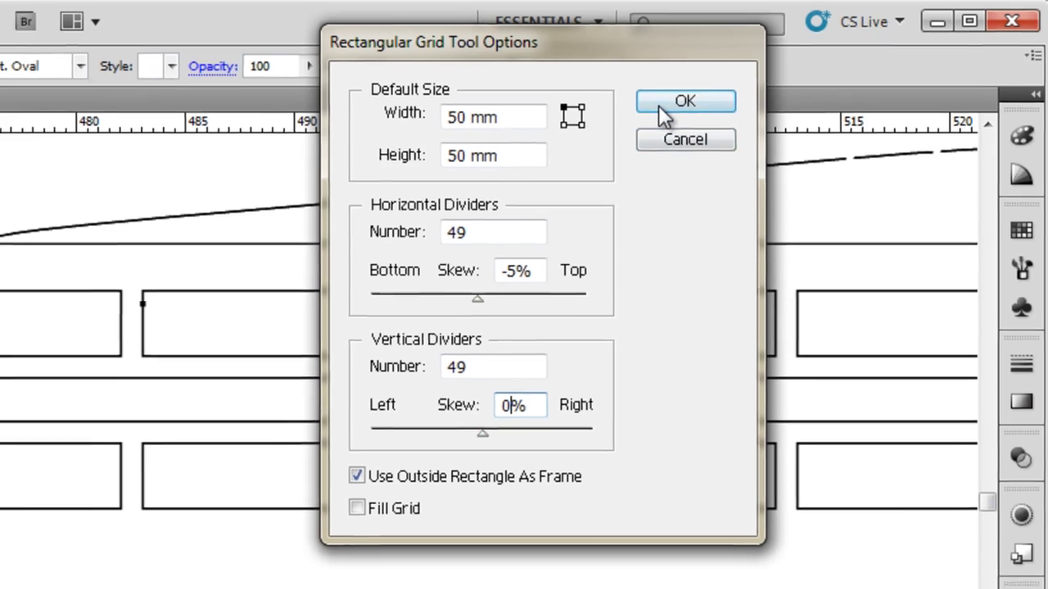
pyautogui.click(660, 105)
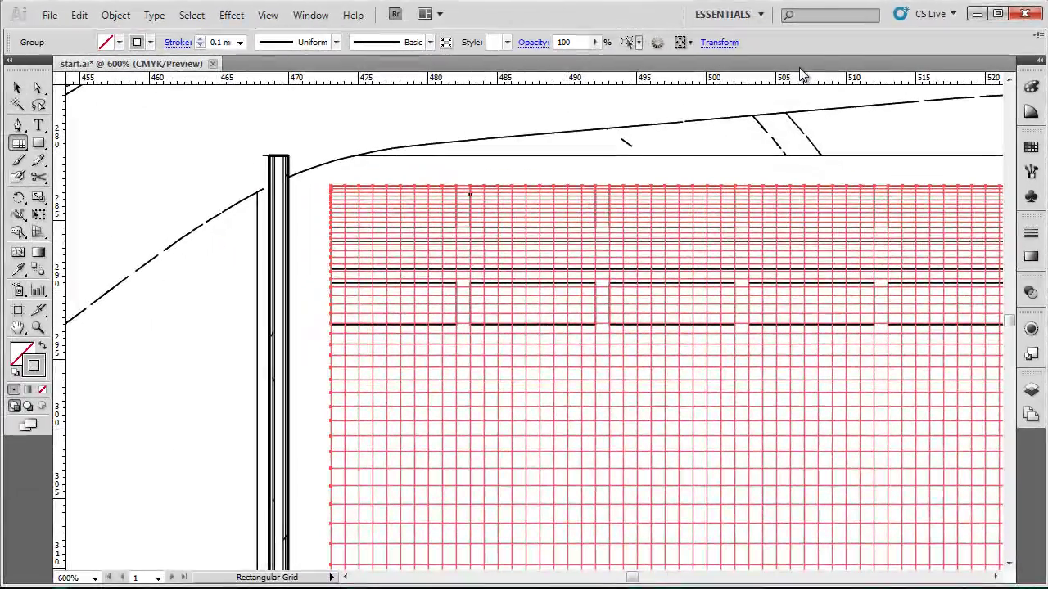
pyautogui.click(17, 88)
pyautogui.click(159, 101)
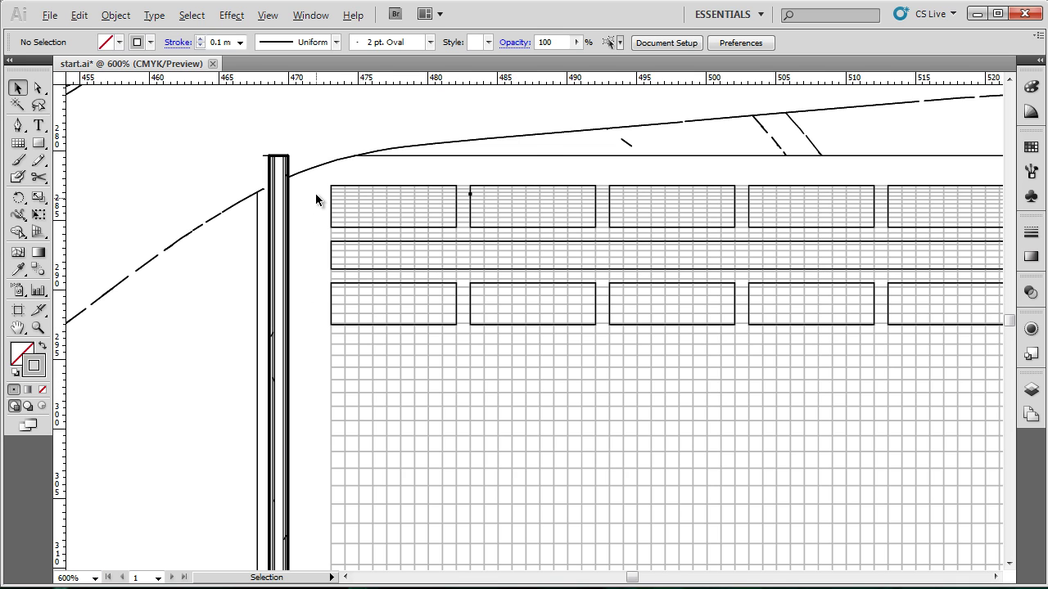
pyautogui.keyDown('alt'); pyautogui.scroll(-1, 318, 188); pyautogui.keyUp('alt')
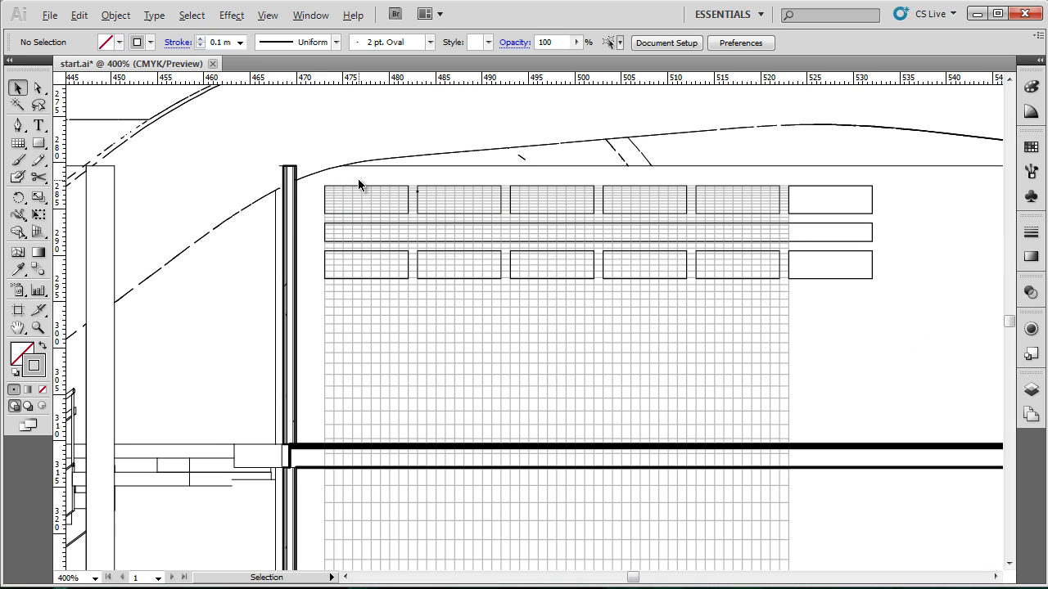
pyautogui.keyDown('alt'); pyautogui.scroll(1, 356, 173); pyautogui.keyUp('alt')
pyautogui.press('alt')
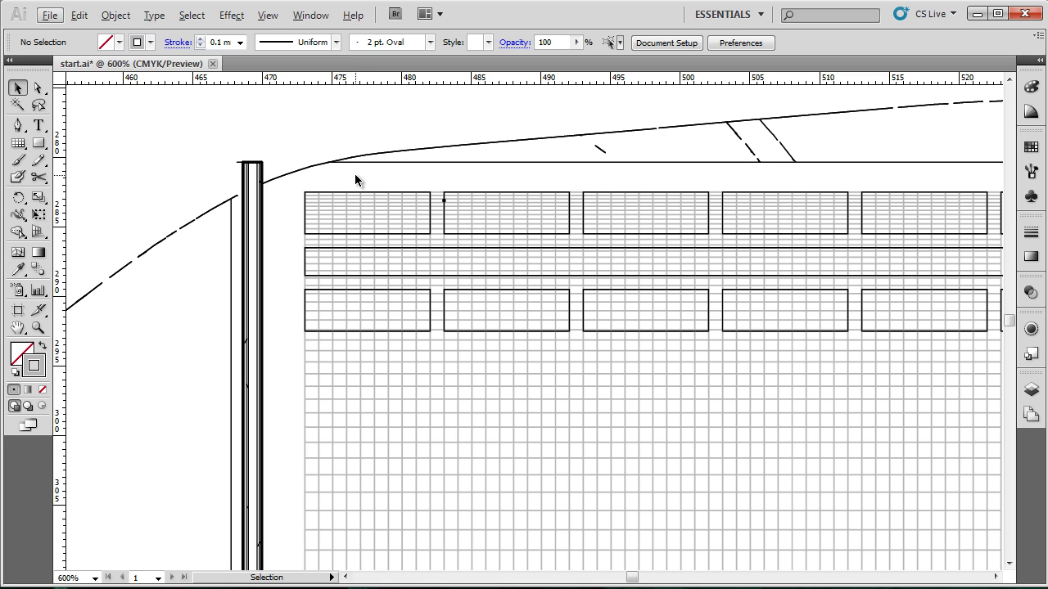